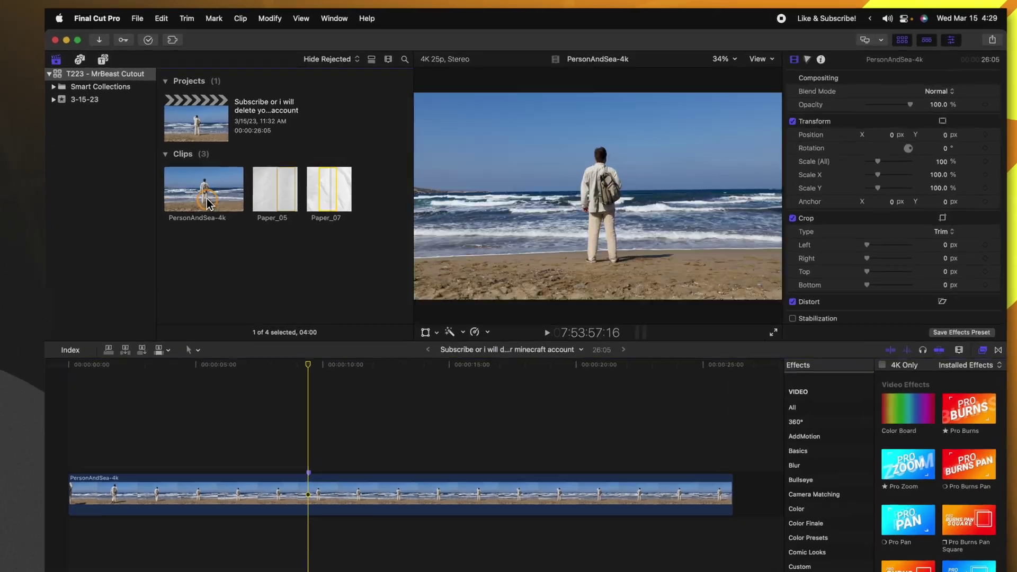
Connect the Paper_07 clip above PersonAndSea-4k in the timeline at 9:05.
click(207, 200)
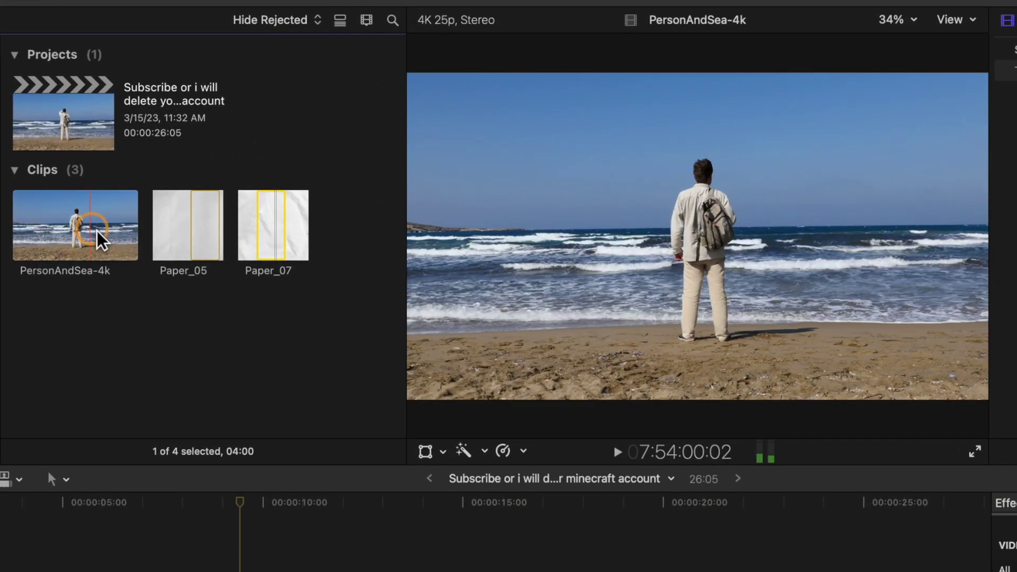
click(254, 299)
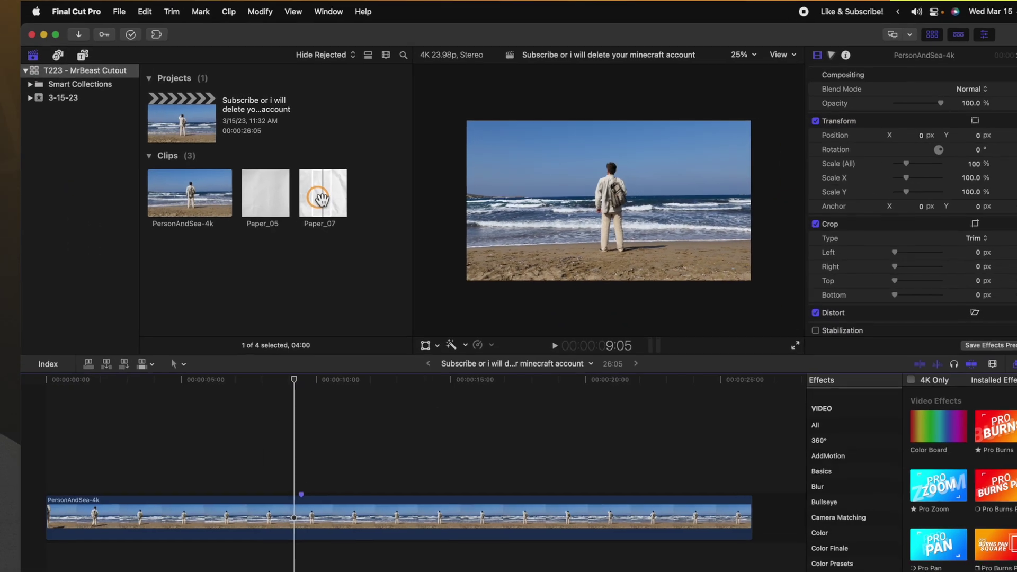
click(266, 231)
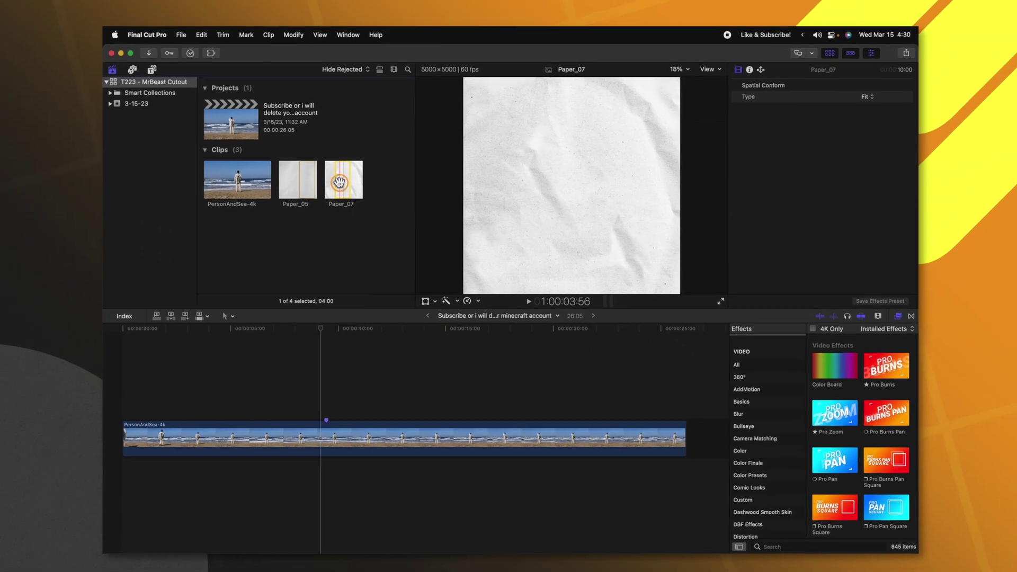
key(q)
click(326, 360)
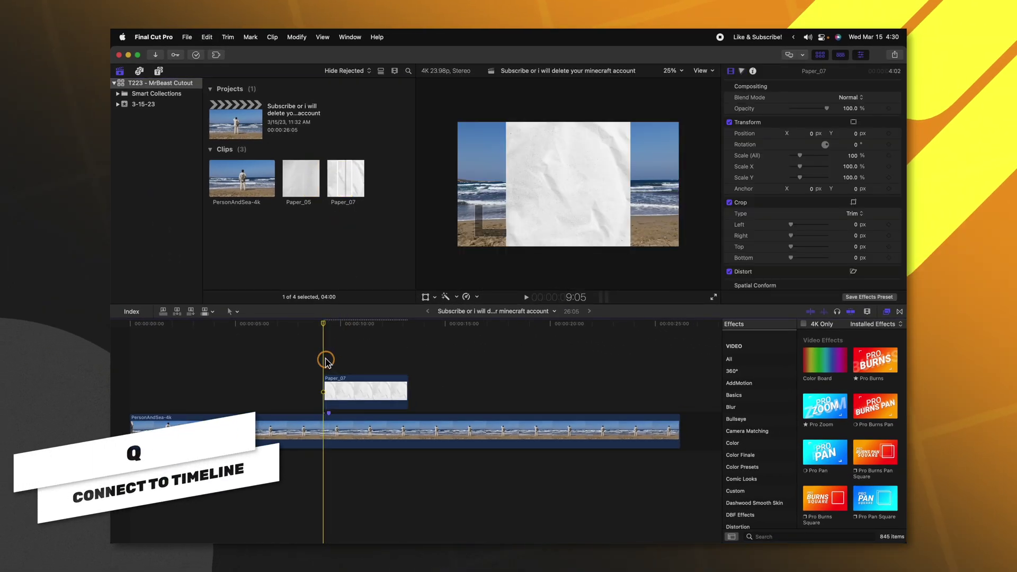
Set the connected Paper_07 clip's spatial conform type to Fill so the paper covers the whole frame.
click(329, 388)
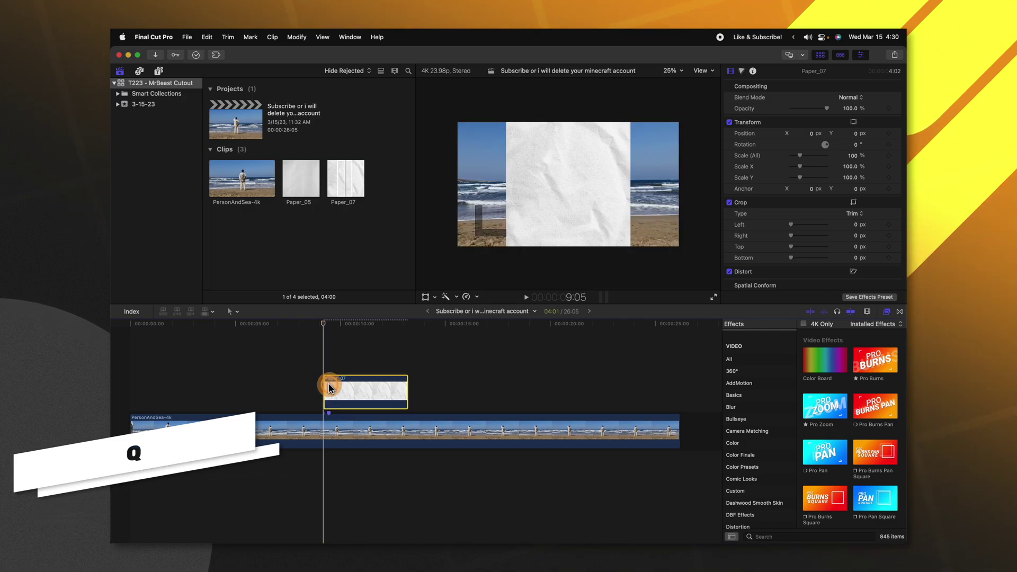
scroll(795, 247, down, 3)
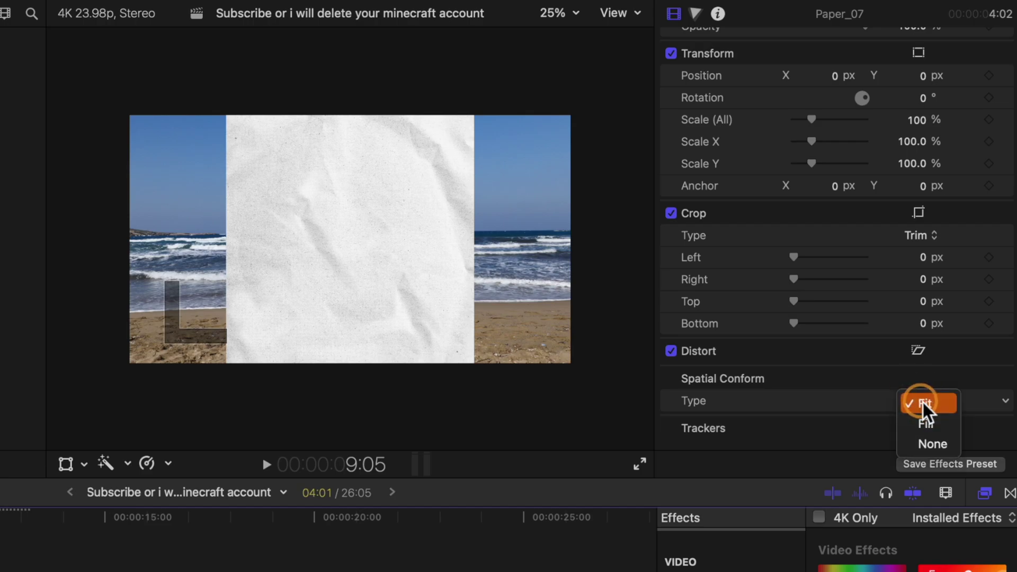
click(935, 422)
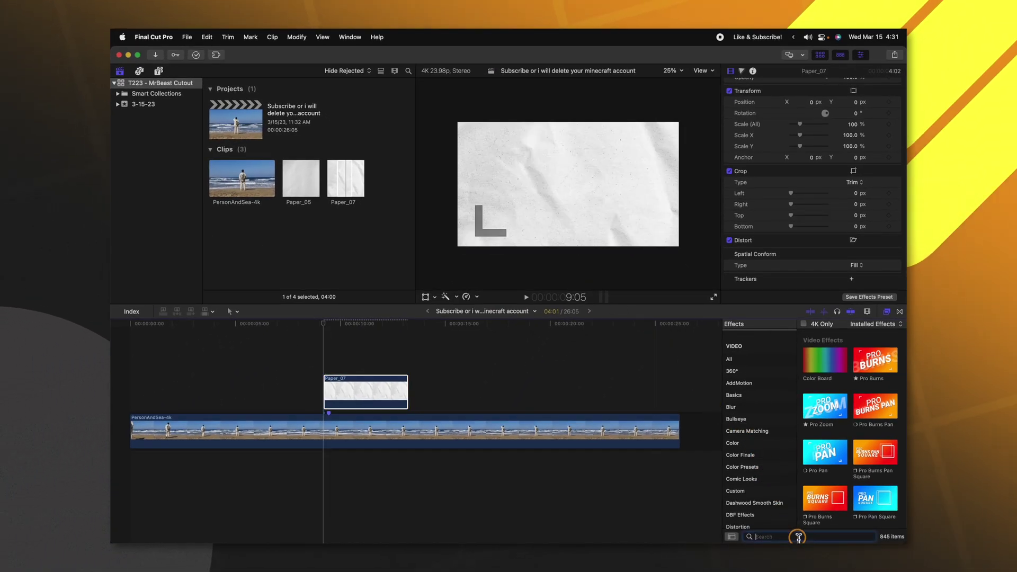
Find the Draw Mask effect and apply it to the Paper_07 clip in the timeline.
text(draw)
drag(825, 349, 380, 393)
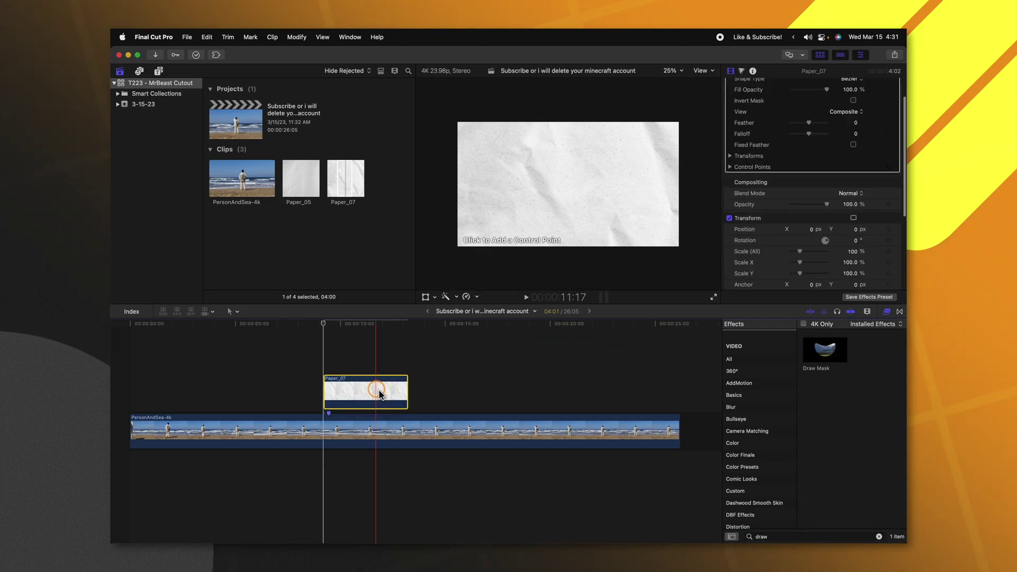
click(618, 142)
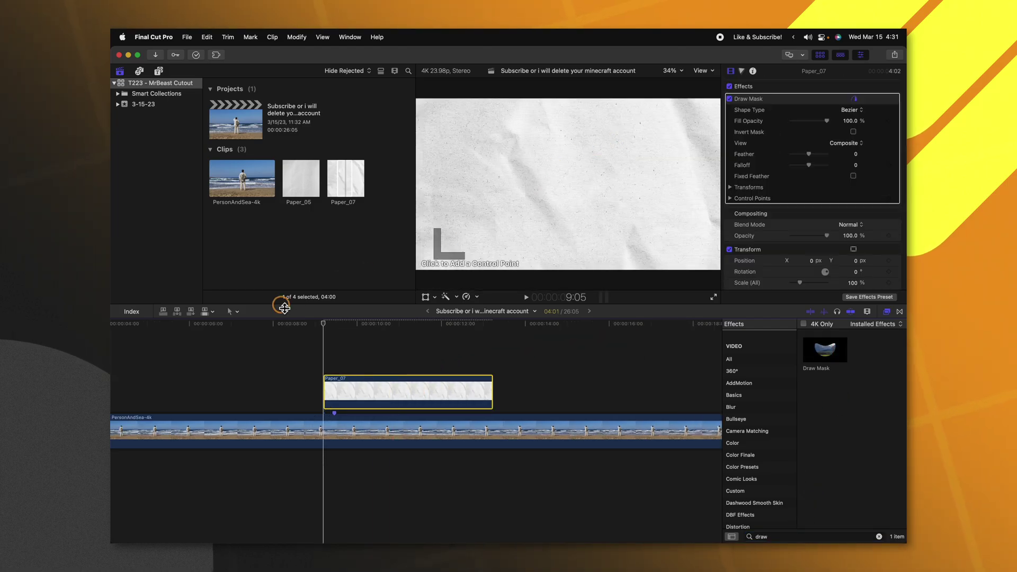
Hide the paper clip and draw a rough closed mask outline around the standing man at 9:14.
click(326, 325)
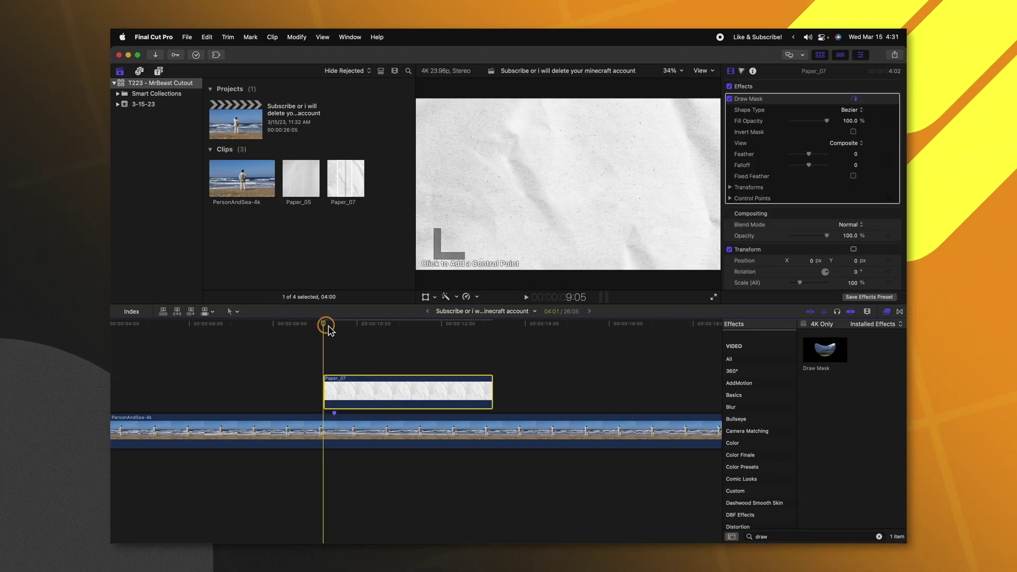
key(v)
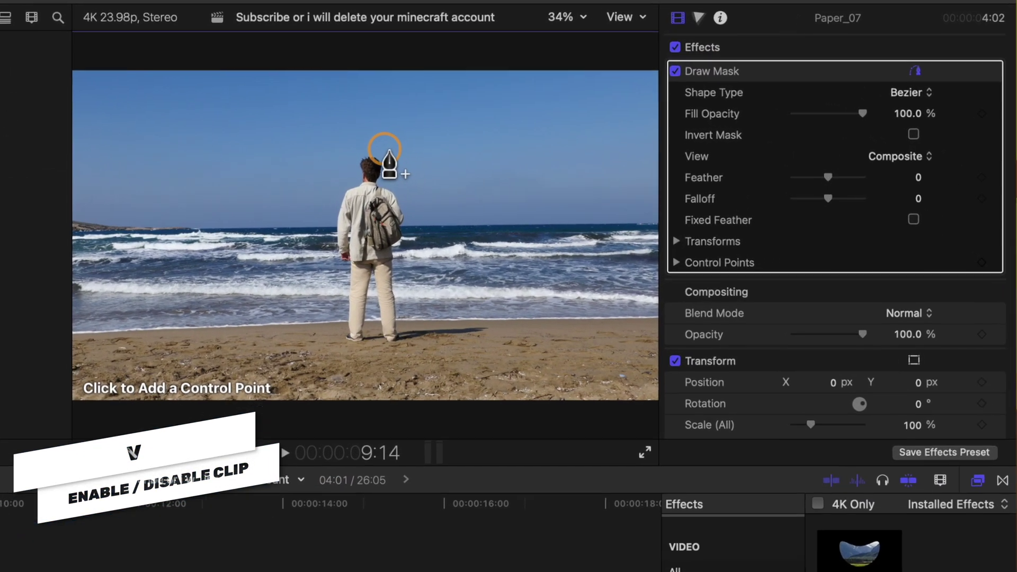
click(572, 140)
drag(357, 151, 348, 157)
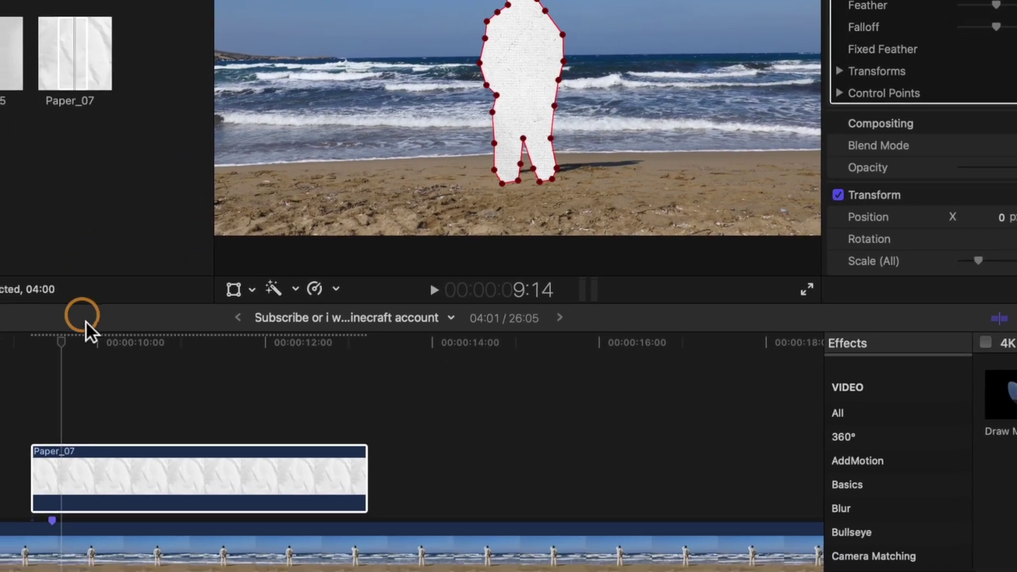
At the paper clip's start, 9:05, move the mask's control points inward into a small irregular shape over the man's torso.
drag(119, 291, 92, 294)
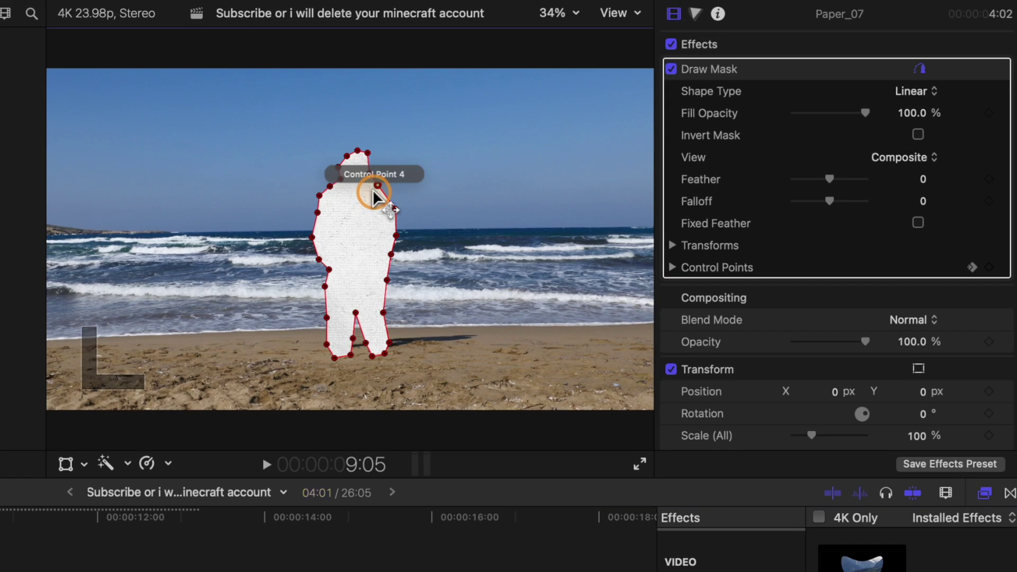
drag(376, 187, 365, 210)
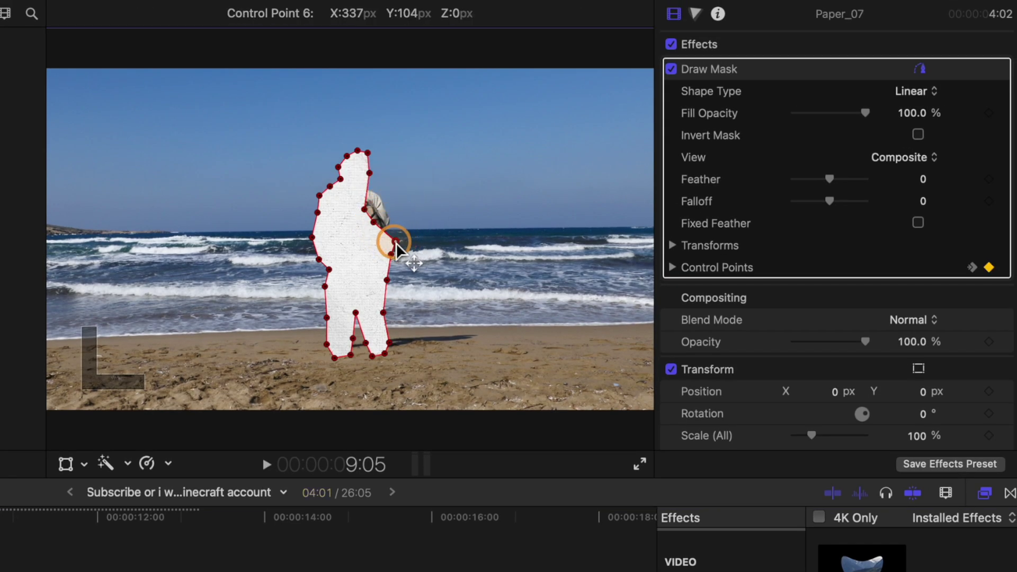
drag(395, 242, 365, 264)
drag(383, 312, 366, 269)
drag(390, 343, 361, 271)
drag(385, 353, 354, 265)
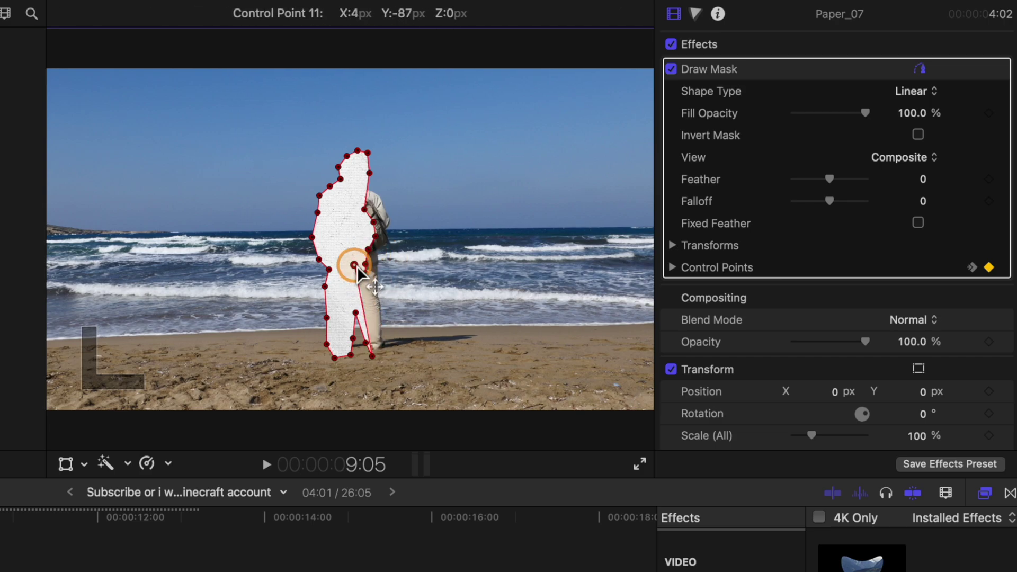
click(163, 389)
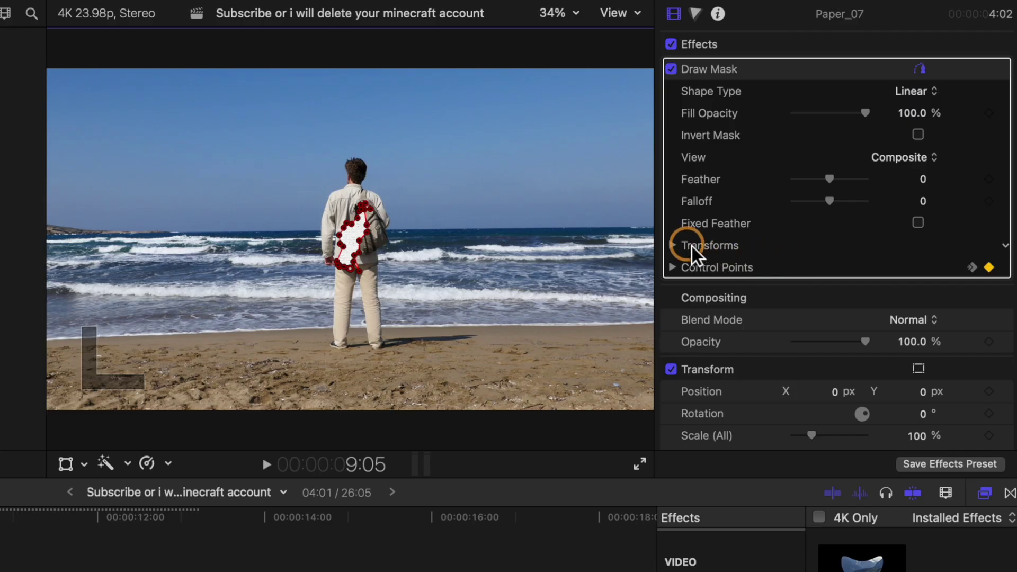
Set the Draw Mask's transform scale to 0% at 9:05 and play back the mask's growth animation.
click(673, 245)
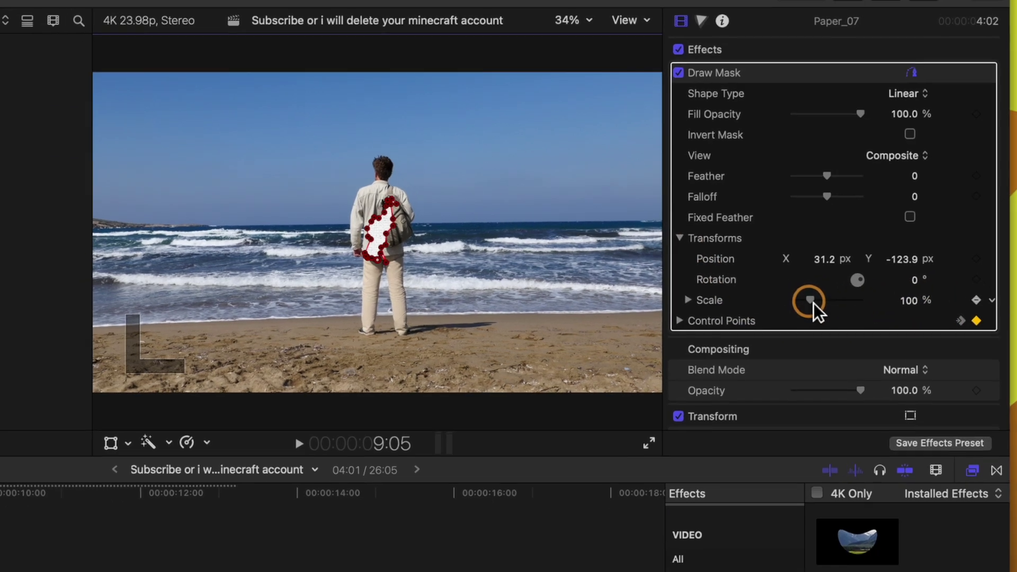
drag(812, 312, 755, 317)
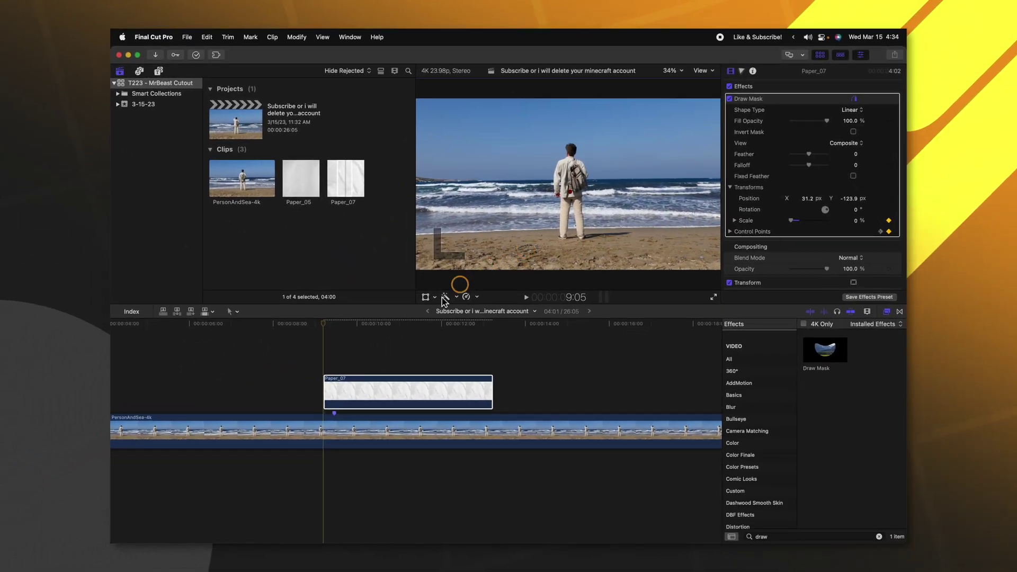
click(332, 324)
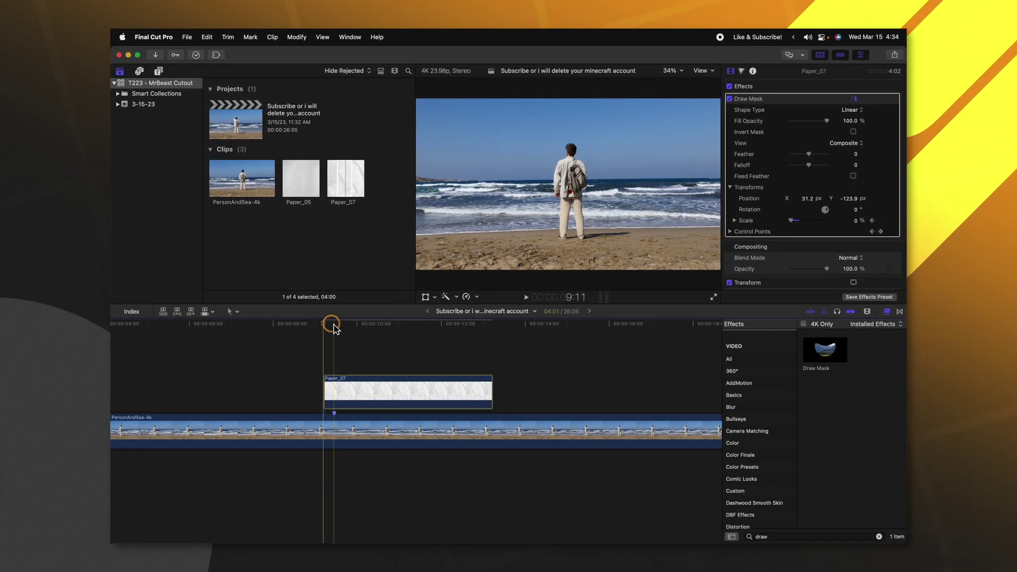
key(Right)
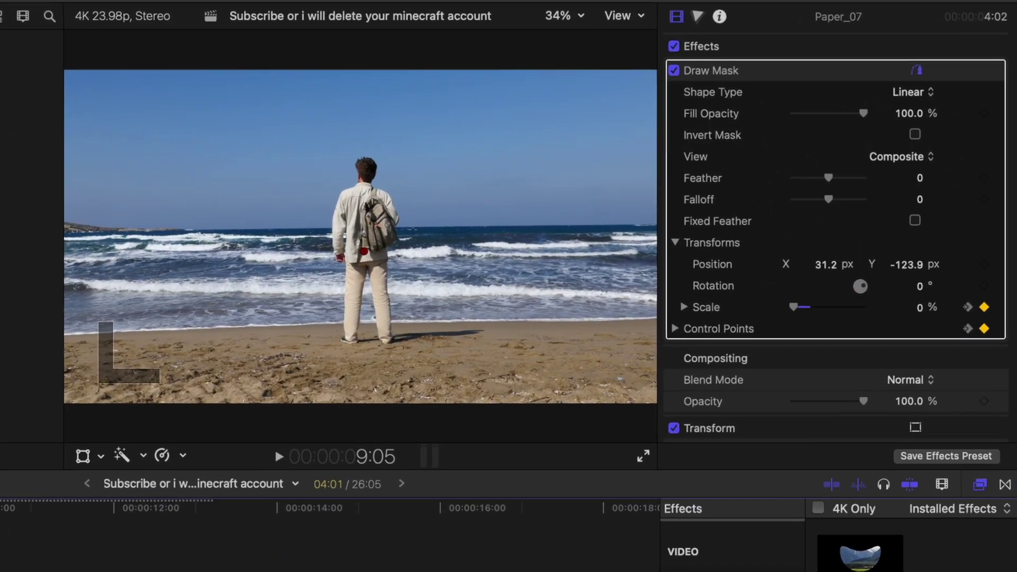
key(space)
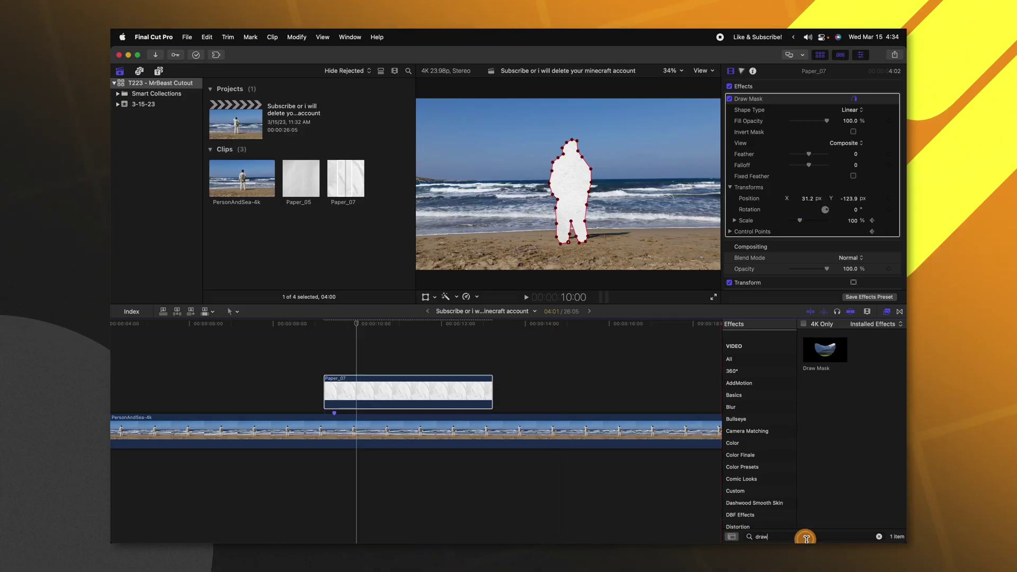
Apply the Strobe effect to the Paper_07 clip with a strobe rate of 8 and preview the animation.
text(strobe)
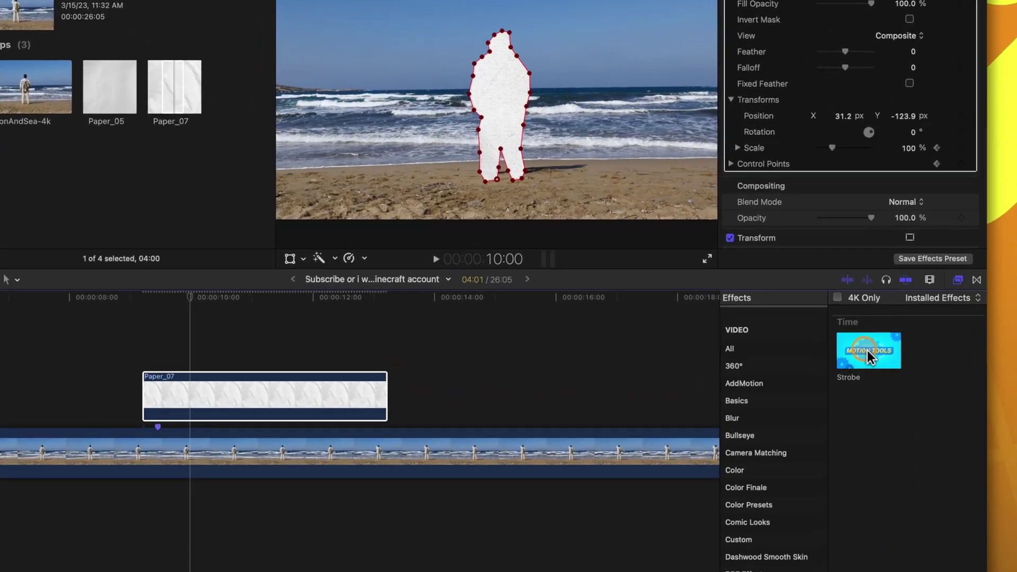
drag(867, 351, 204, 398)
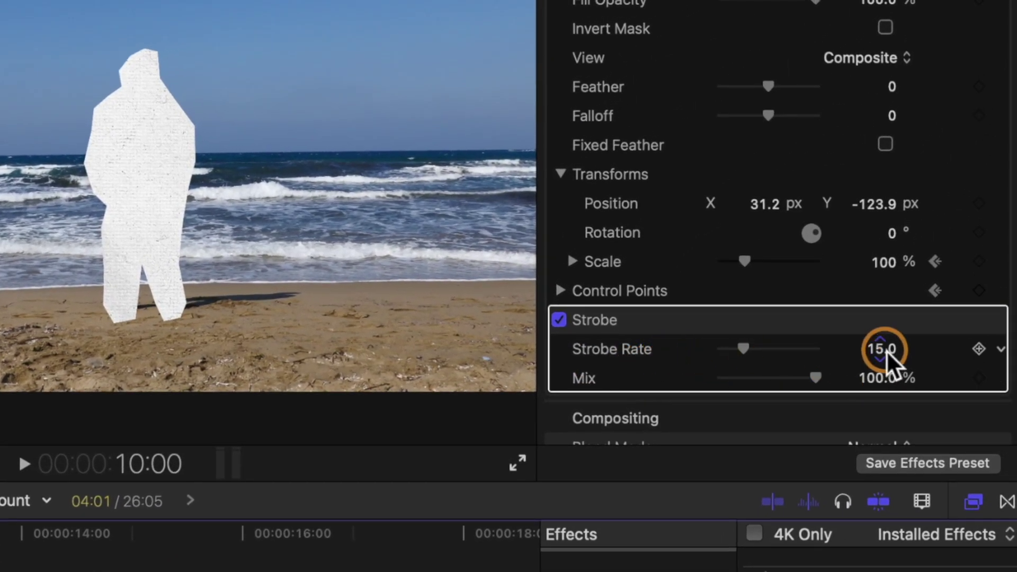
click(886, 351)
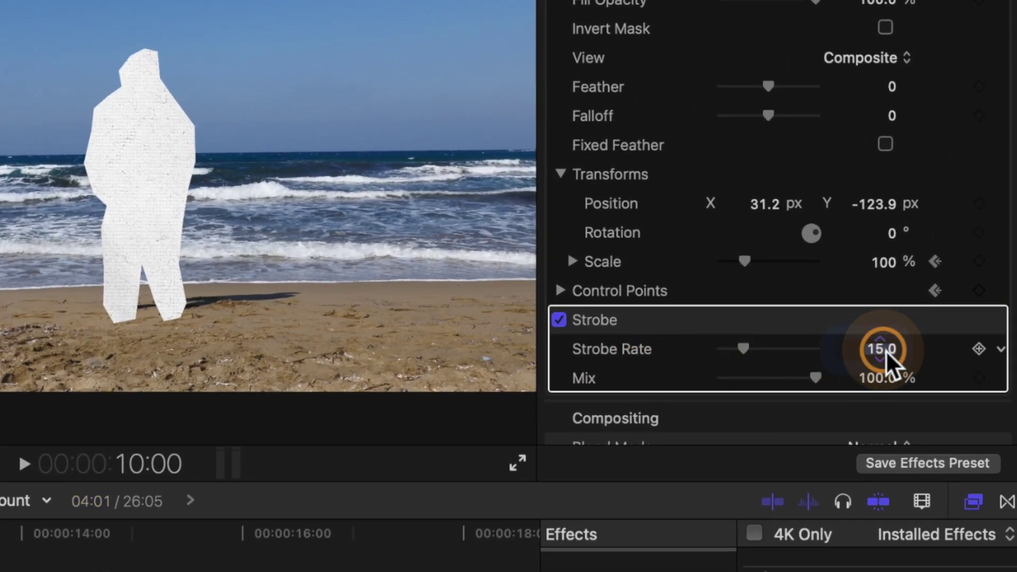
text(8)
key(Return)
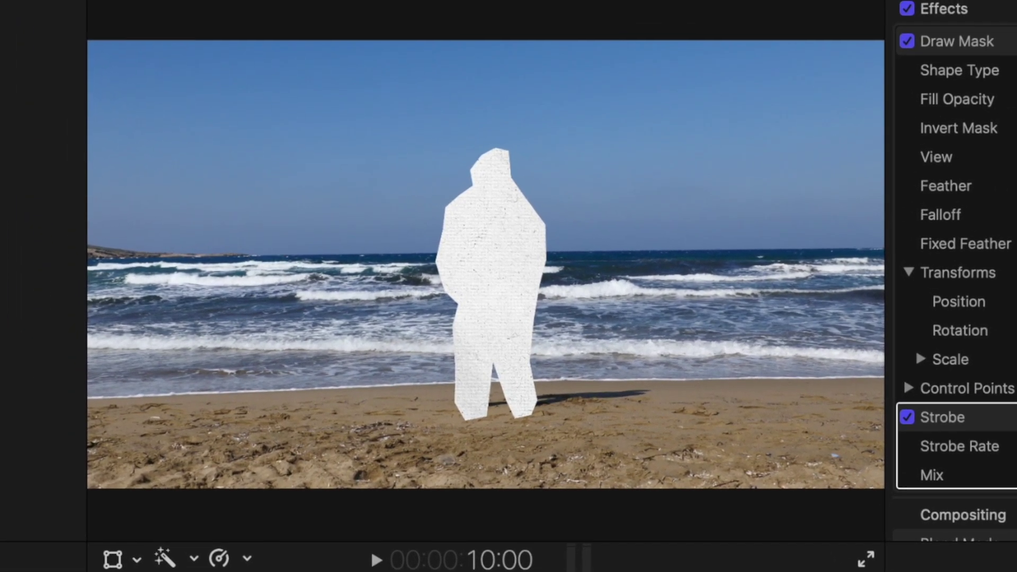
key(space)
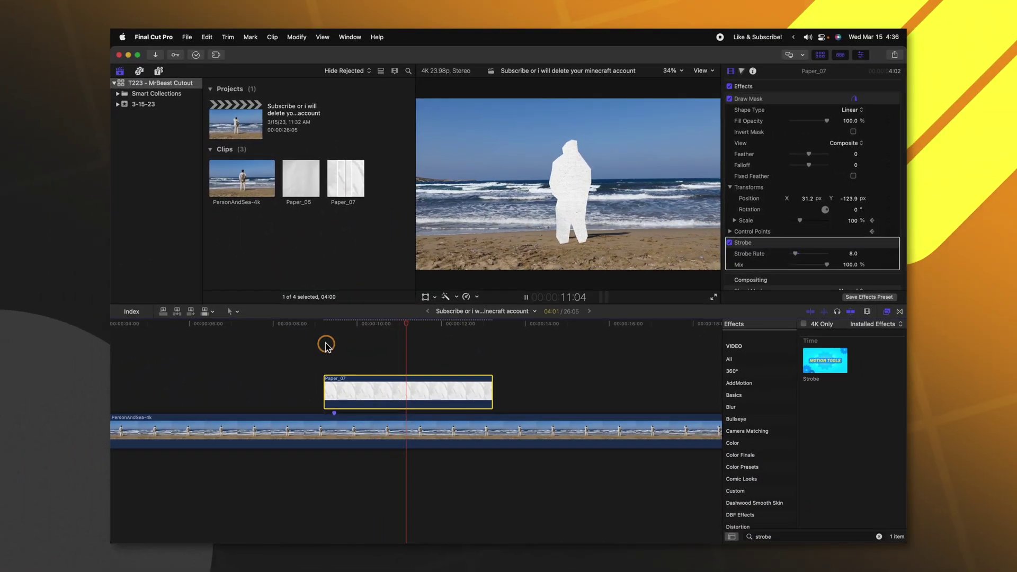
key(space)
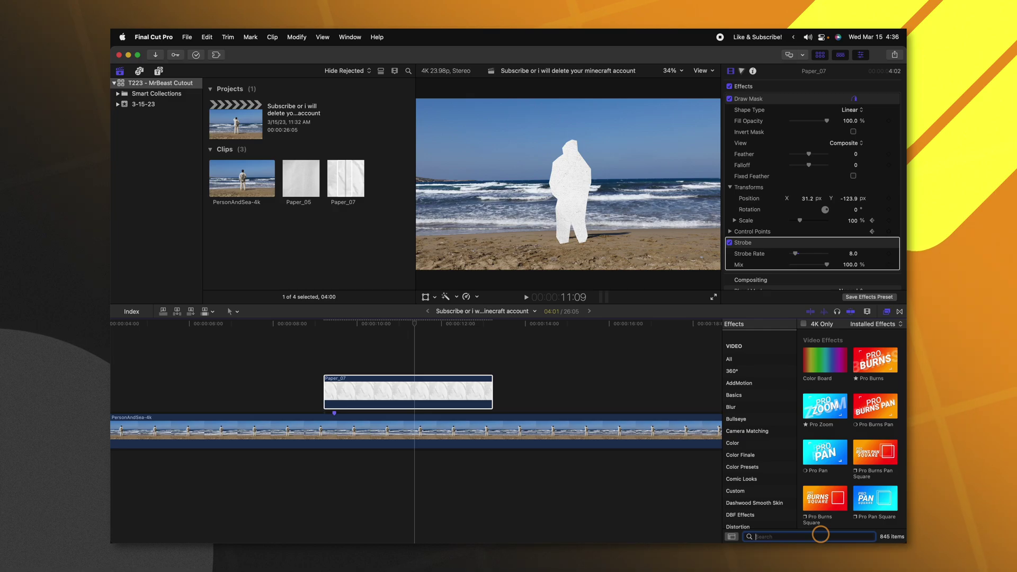
Find the Colorize effect and apply it to the Paper_07 clip.
text(col)
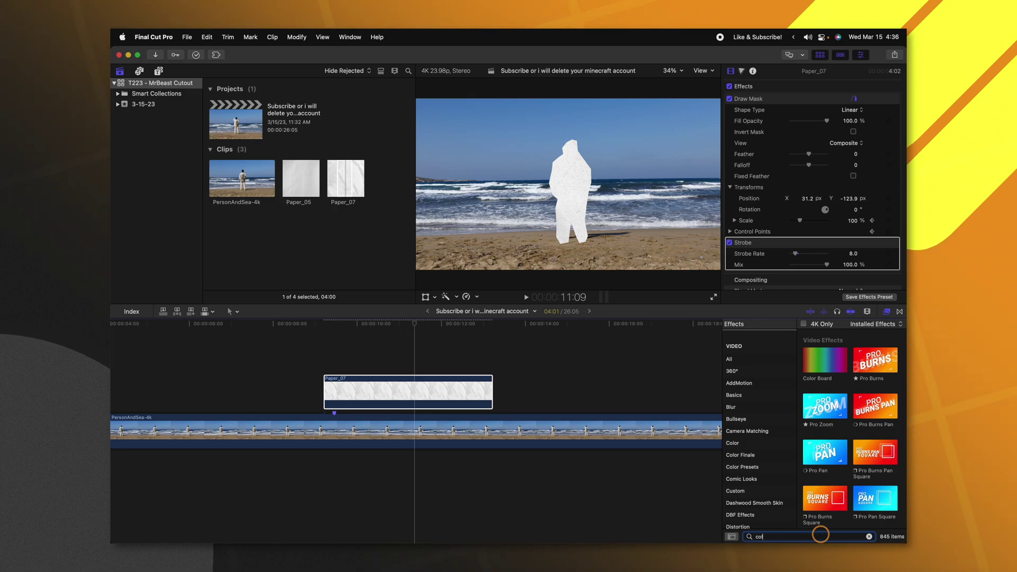
text(ori)
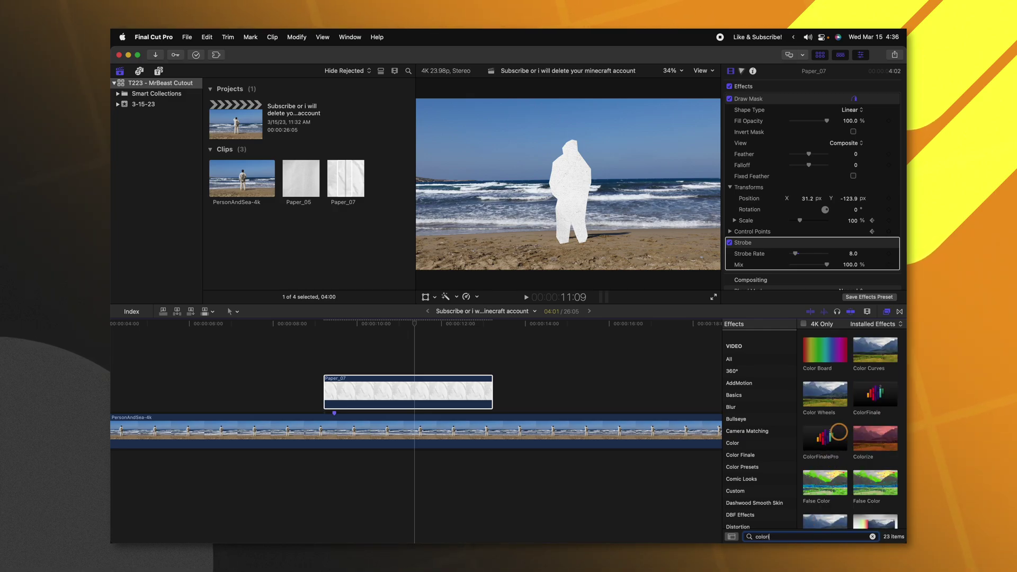
text(ze)
drag(812, 354, 461, 392)
Set Colorize to remap black to Dark and white to Orange, with an intensity of 100.
scroll(803, 228, down, 3)
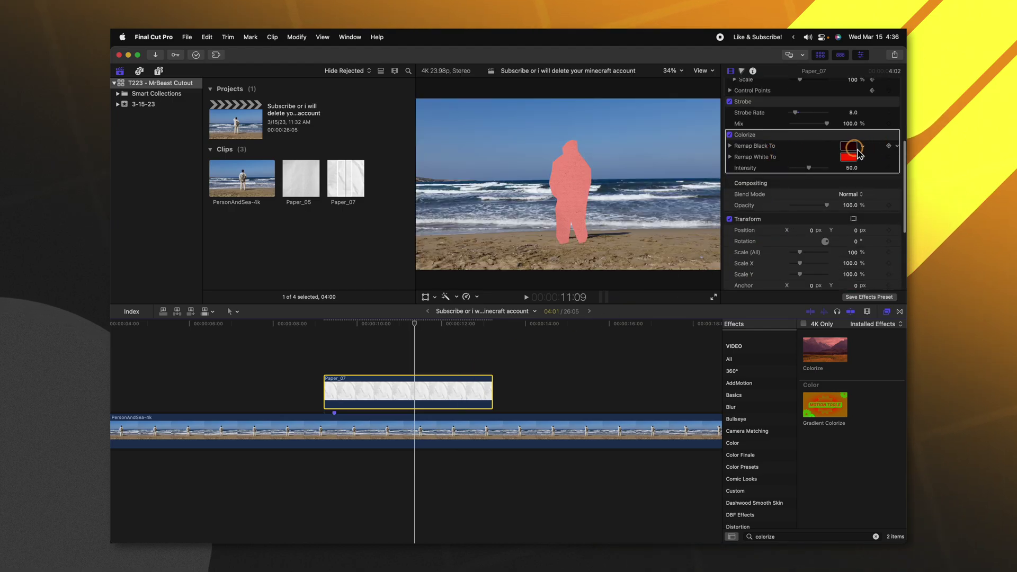
click(854, 147)
click(263, 362)
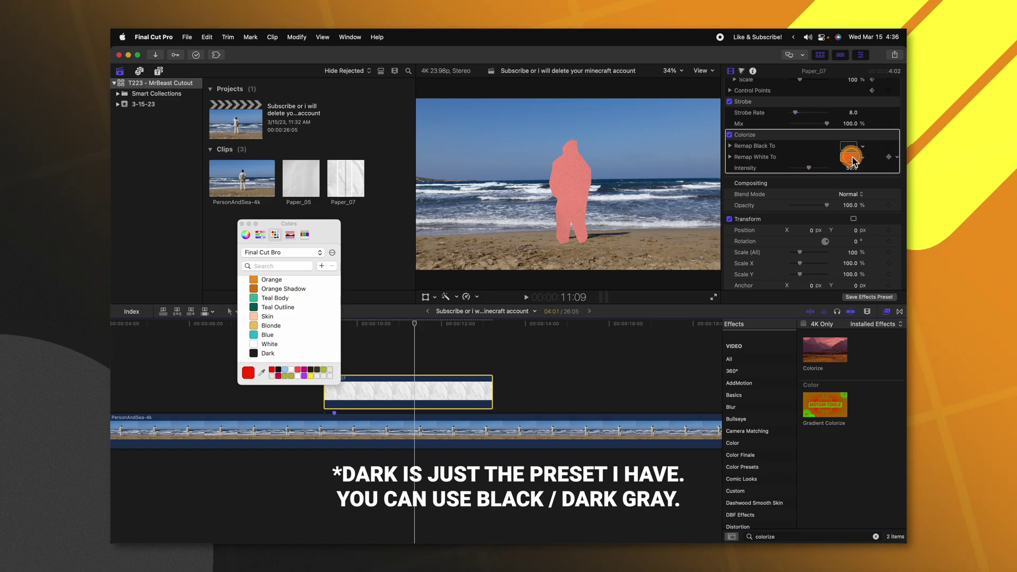
click(281, 299)
click(268, 286)
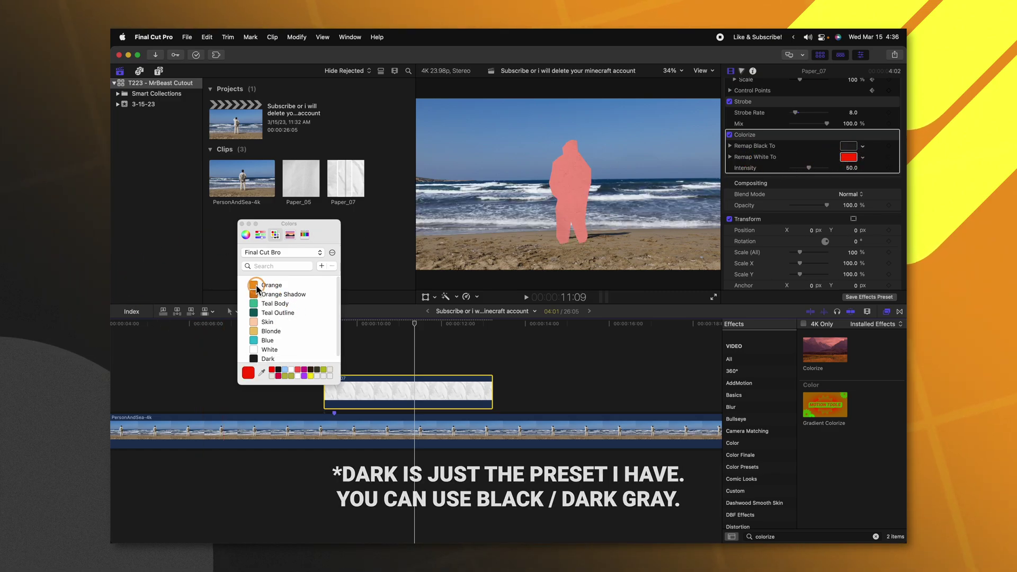
click(249, 223)
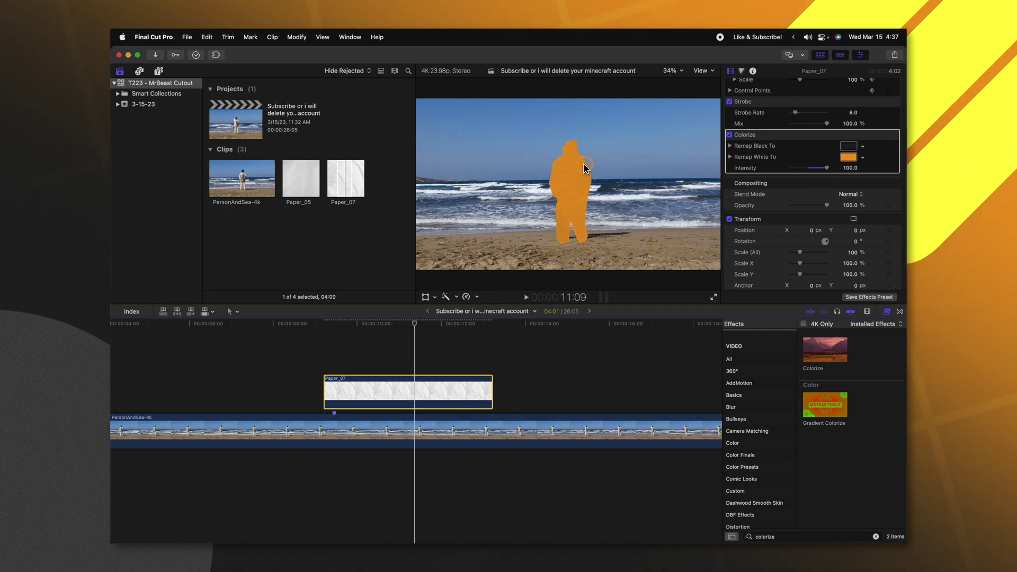
Find the Drop Shadow effect and apply it to the Paper_07 clip.
click(803, 537)
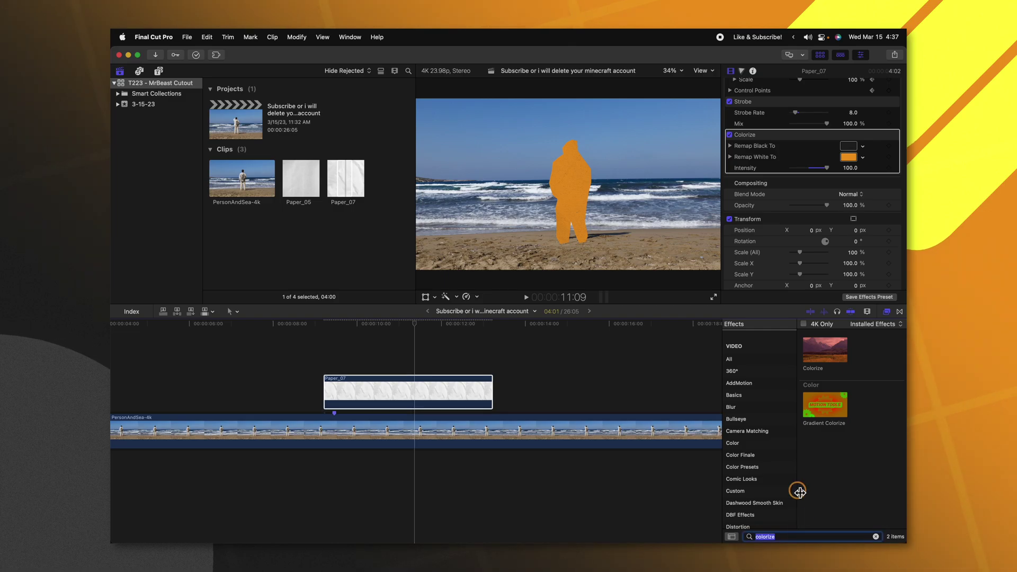
text(drop)
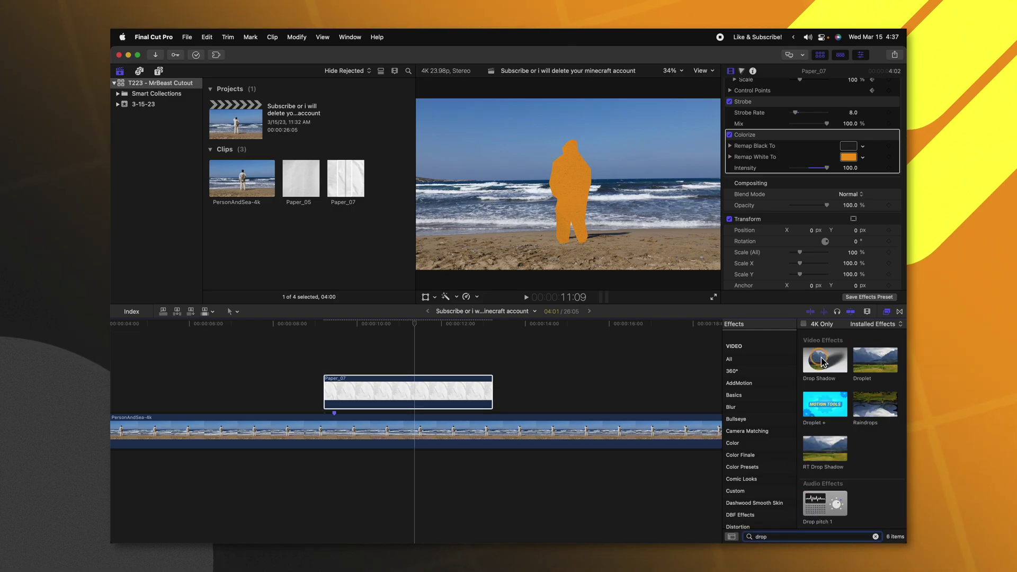
drag(449, 382, 449, 382)
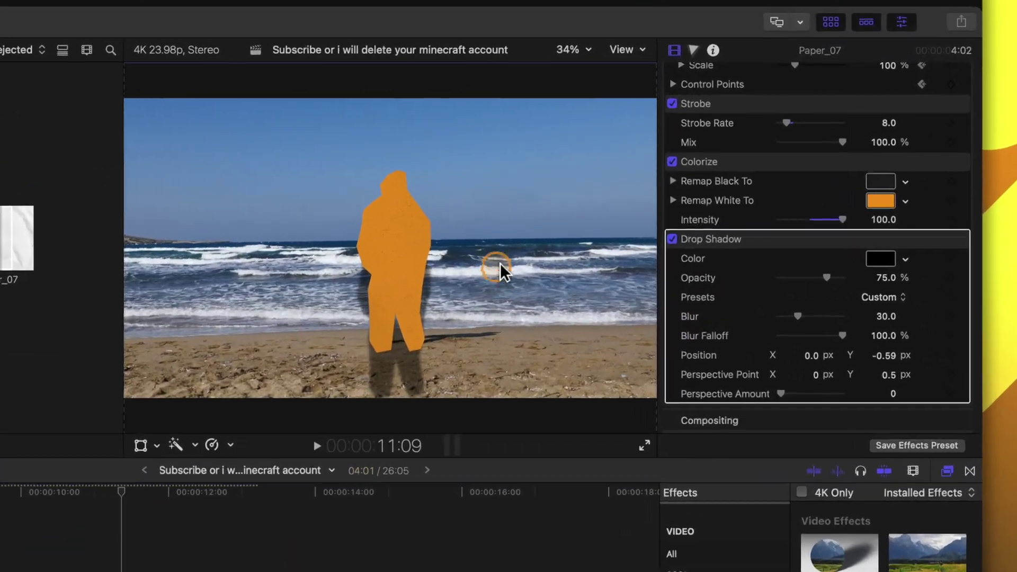
Position the drop shadow just behind the cutout at about Y -0.5 px, set its blur to 0 and play back the animation.
drag(500, 263, 502, 215)
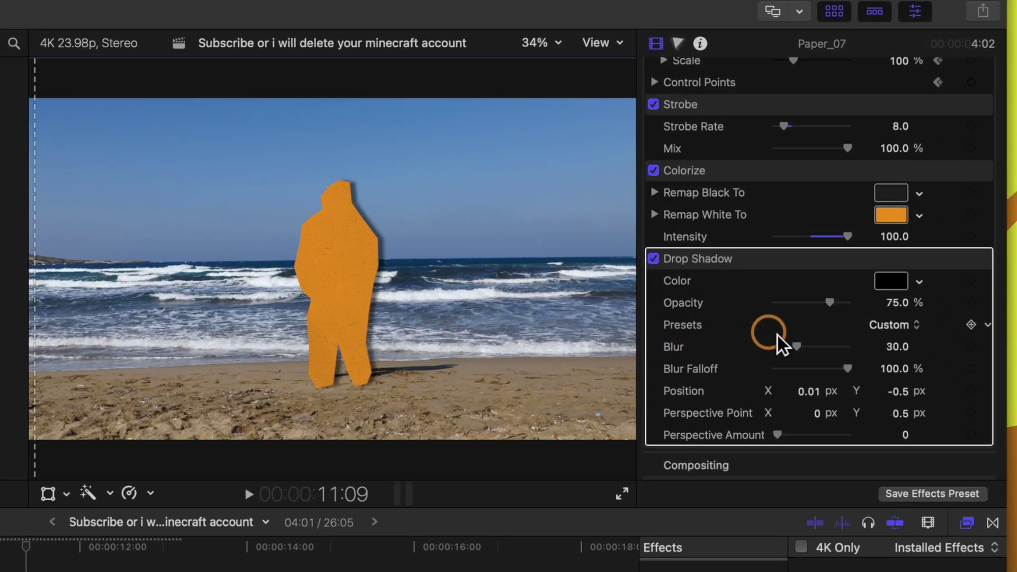
drag(806, 349, 358, 298)
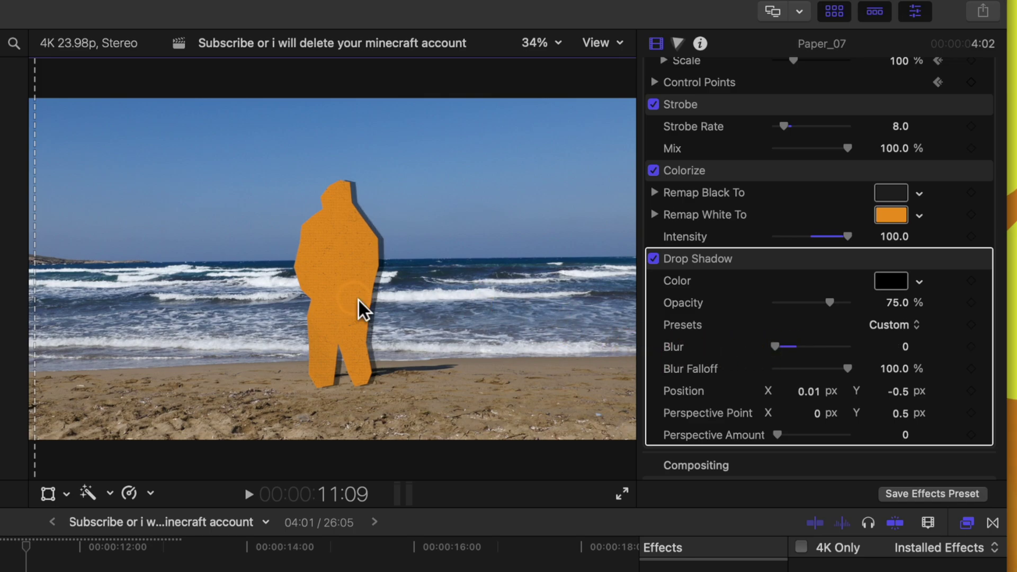
drag(450, 293, 446, 295)
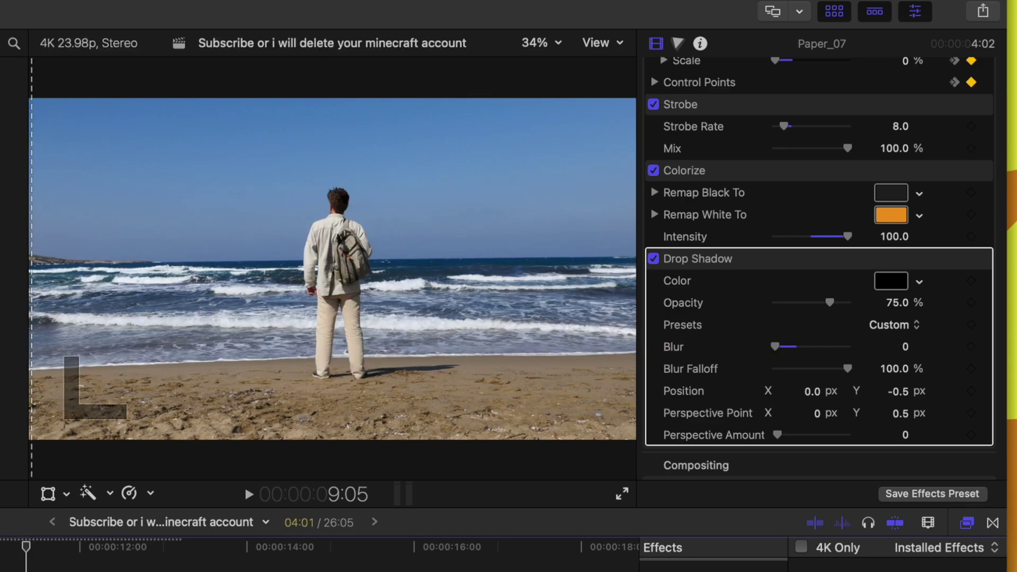
key(space)
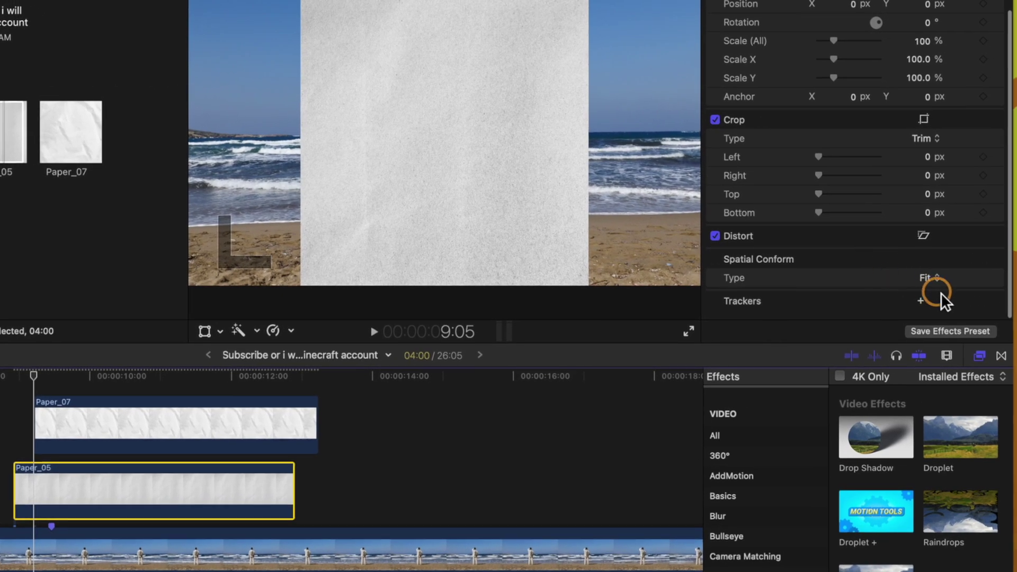
Set the Paper_05 clip's spatial conform to Fill and apply the Draw Mask effect to it.
click(931, 296)
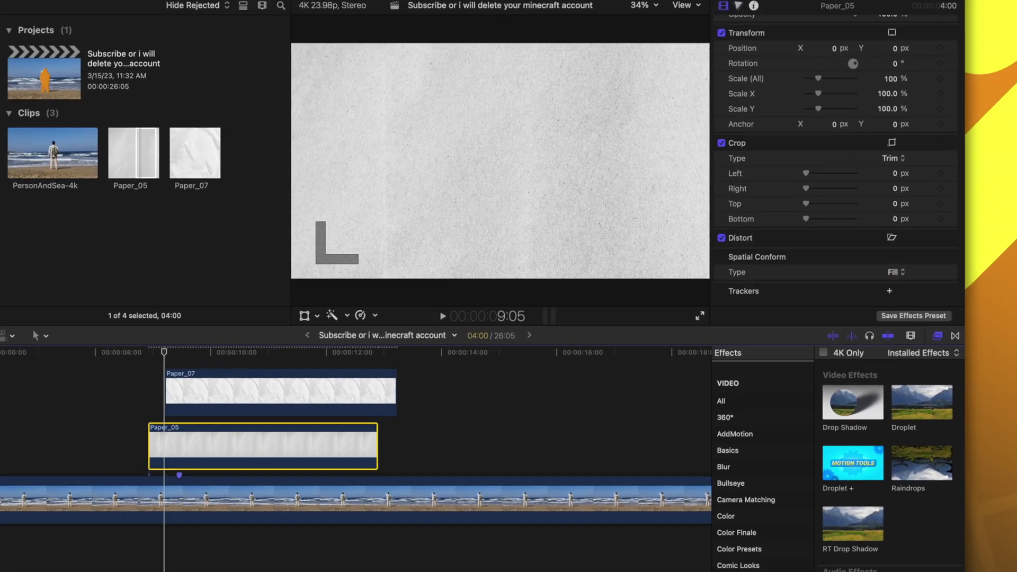
double_click(790, 561)
text(draw)
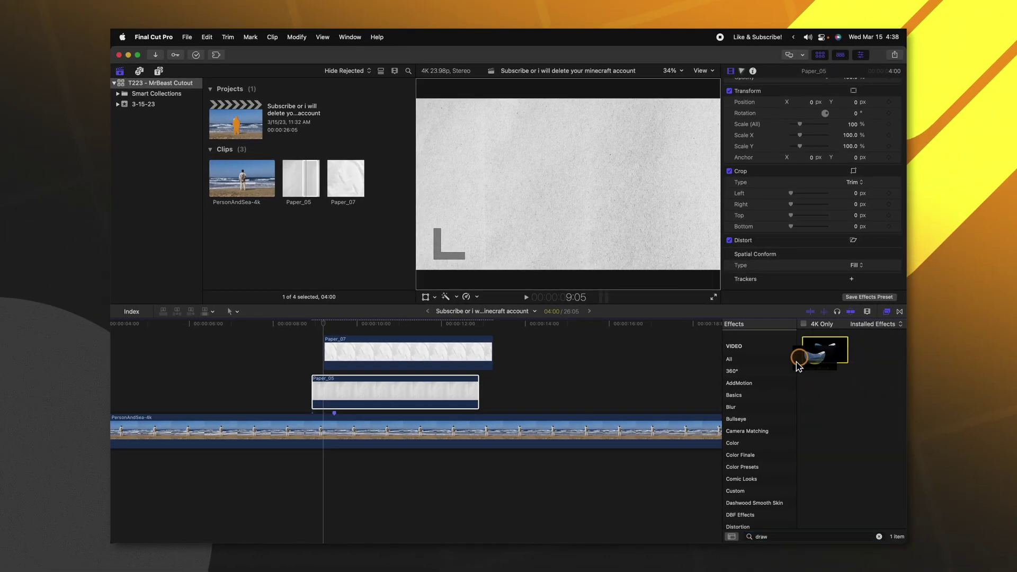
drag(798, 366, 389, 392)
Draw a closed jagged mask just outside the edges of the Paper_05 frame and keyframe its control points at 9:05.
key(super+minus)
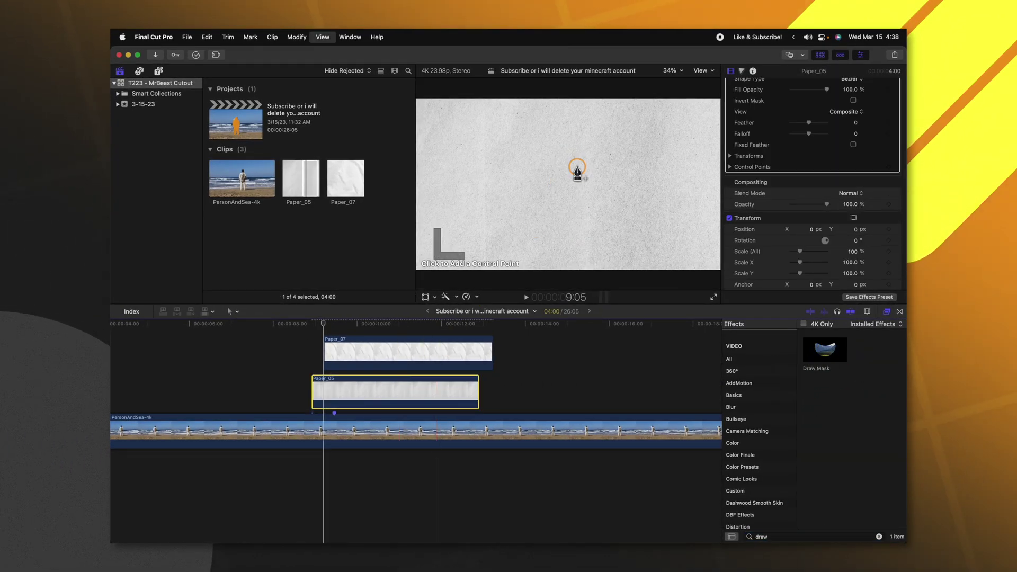
key(super+minus)
click(525, 118)
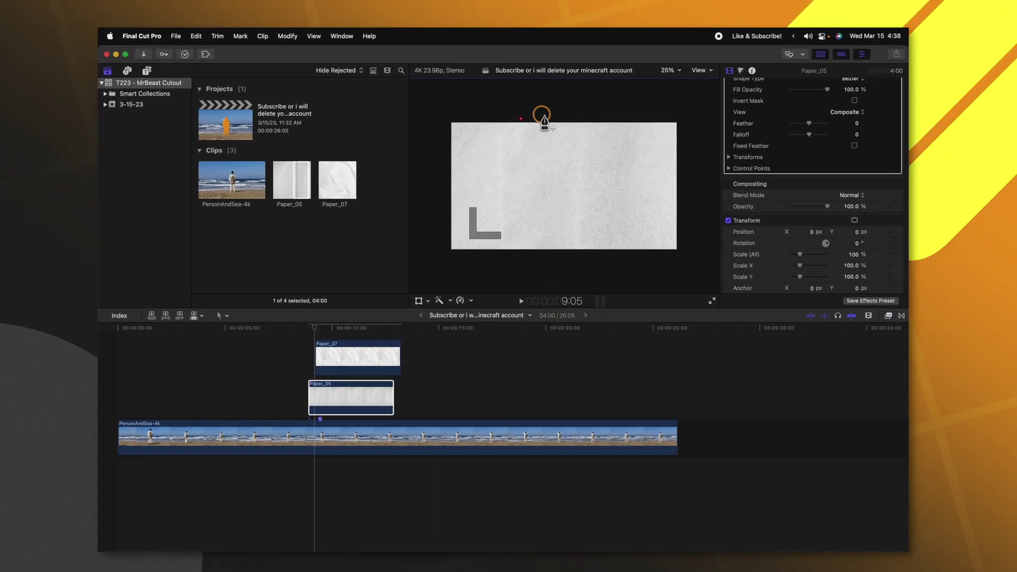
click(547, 114)
click(563, 116)
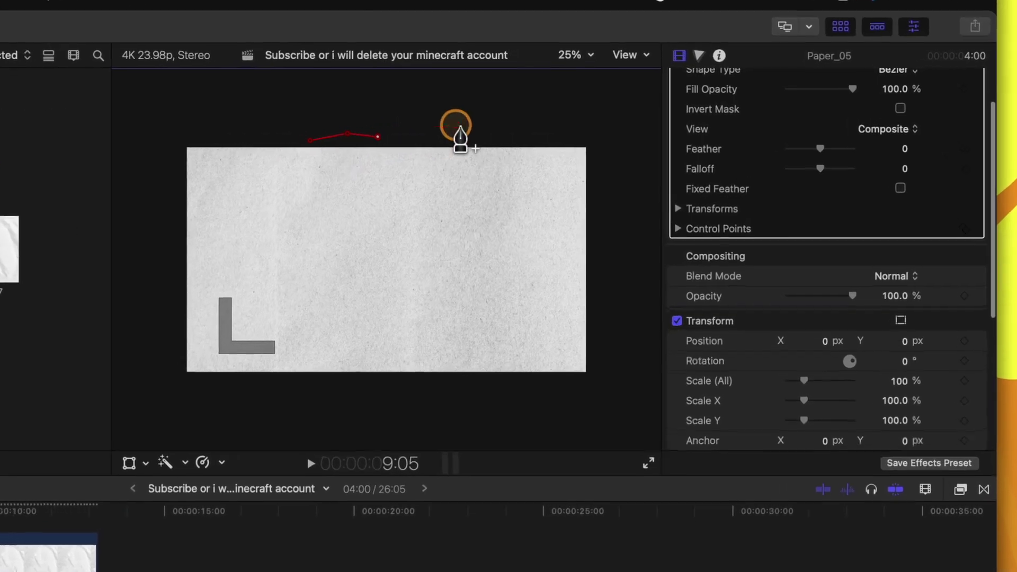
click(455, 125)
click(508, 138)
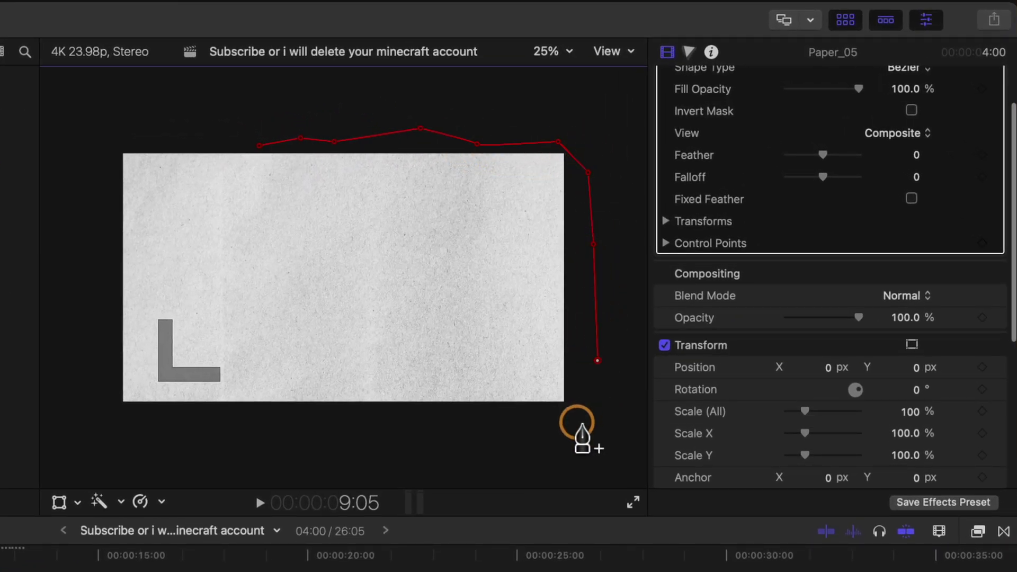
click(577, 422)
click(458, 441)
click(319, 433)
click(301, 454)
click(167, 444)
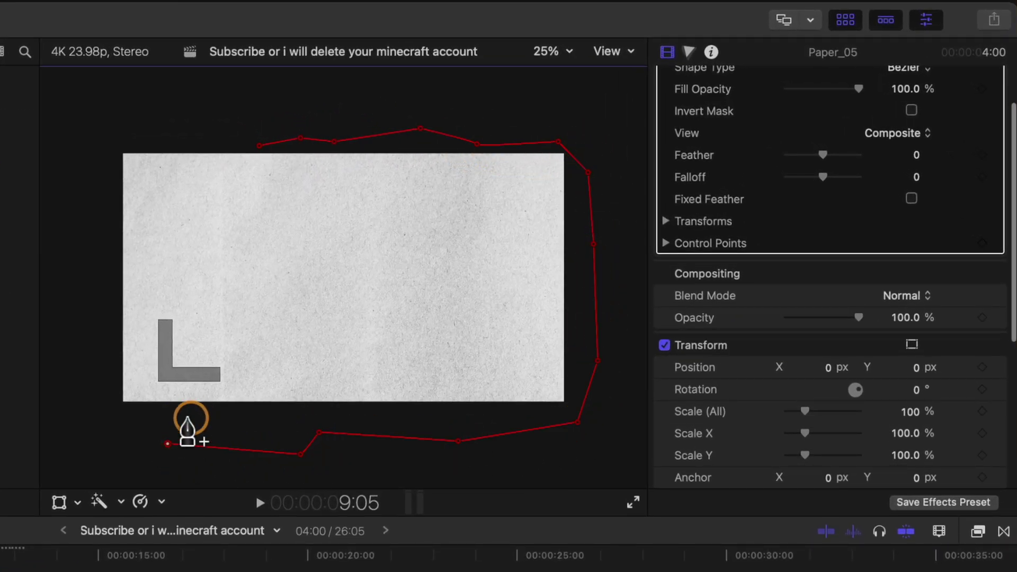
click(668, 103)
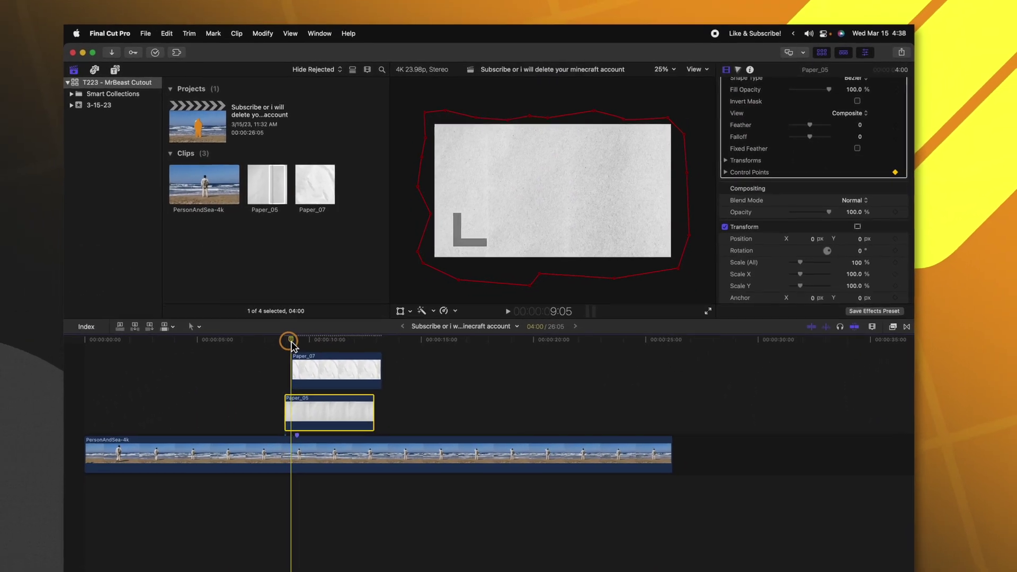
Move all of Paper_05's mask control points in behind the man's back at 8:22, the start of the clip.
drag(291, 342, 322, 326)
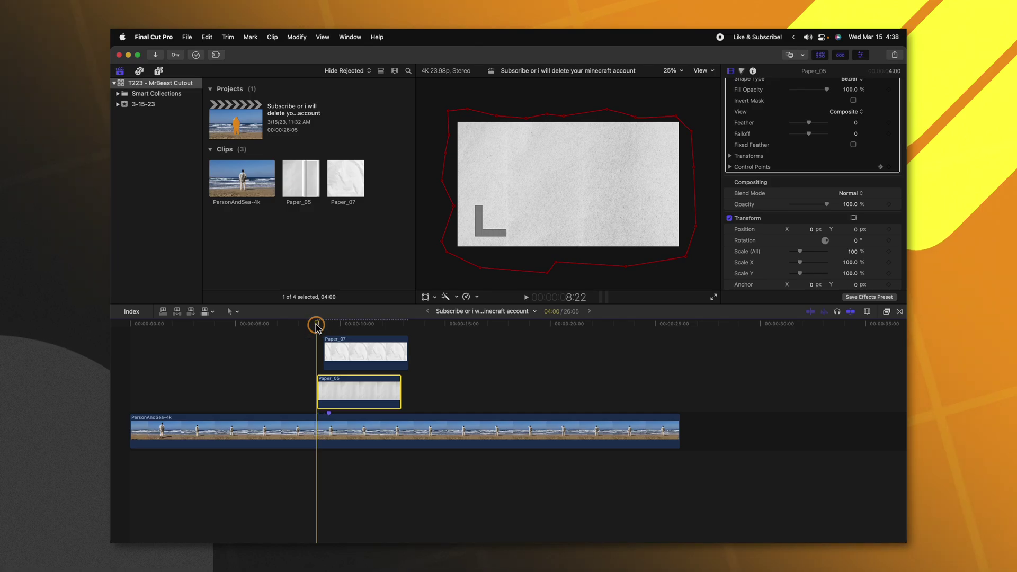
drag(530, 119, 555, 175)
drag(547, 114, 512, 192)
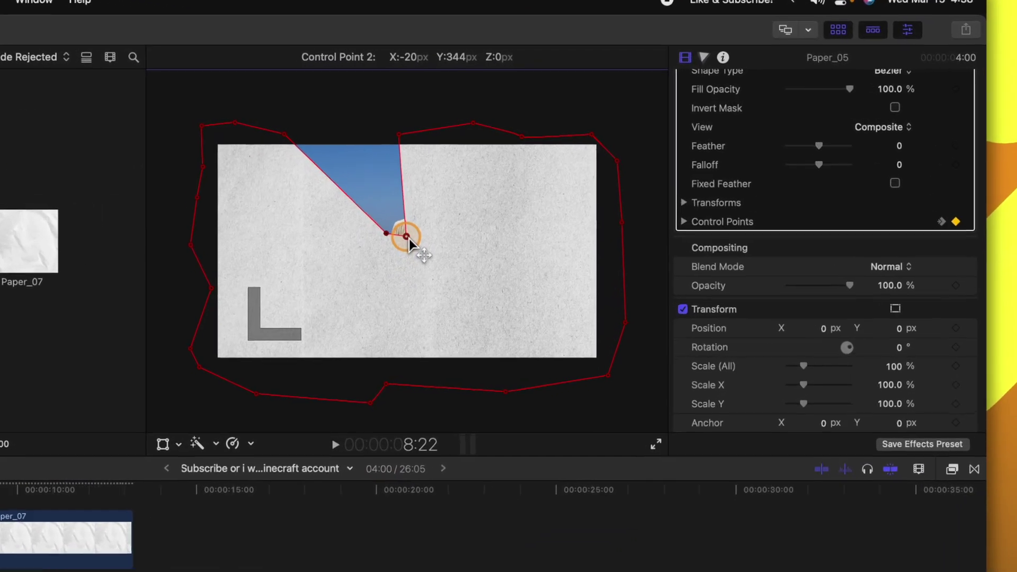
drag(356, 151, 355, 254)
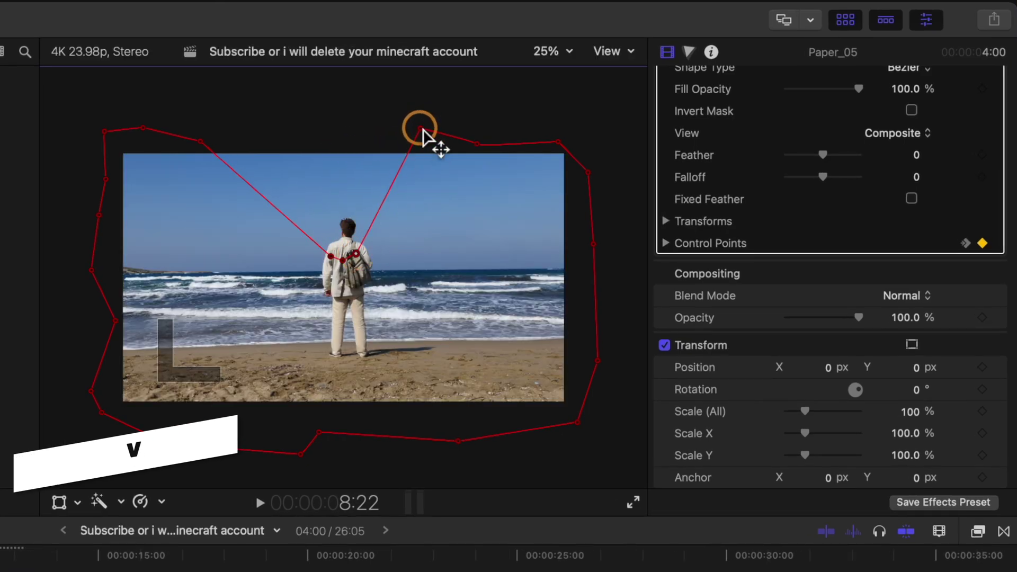
drag(420, 129, 355, 271)
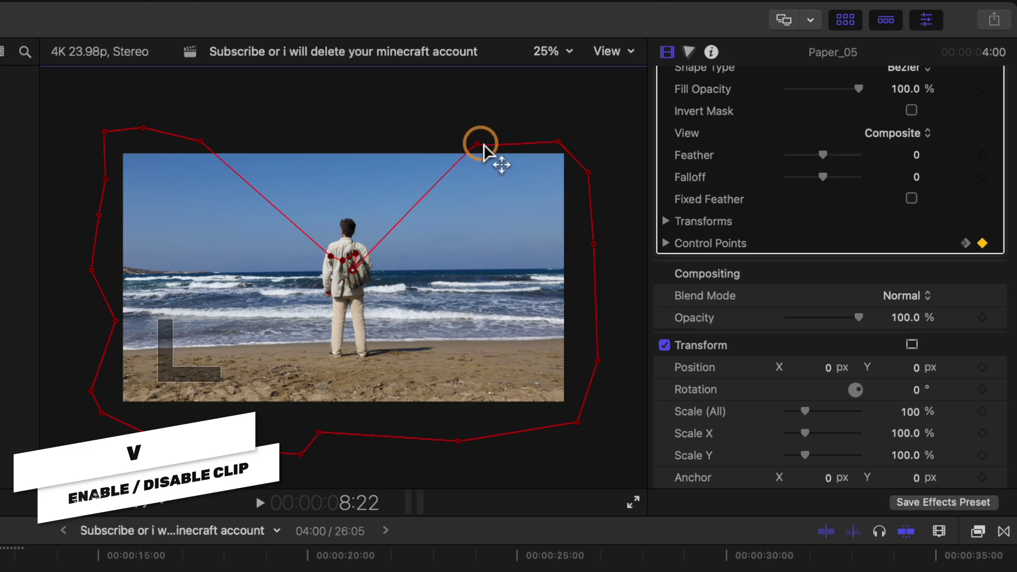
drag(478, 144, 356, 282)
drag(559, 142, 357, 292)
drag(588, 172, 352, 291)
drag(593, 244, 352, 285)
drag(598, 361, 342, 283)
drag(577, 422, 339, 285)
drag(92, 270, 329, 265)
drag(99, 215, 329, 263)
drag(106, 179, 329, 261)
drag(105, 131, 329, 258)
drag(143, 128, 329, 254)
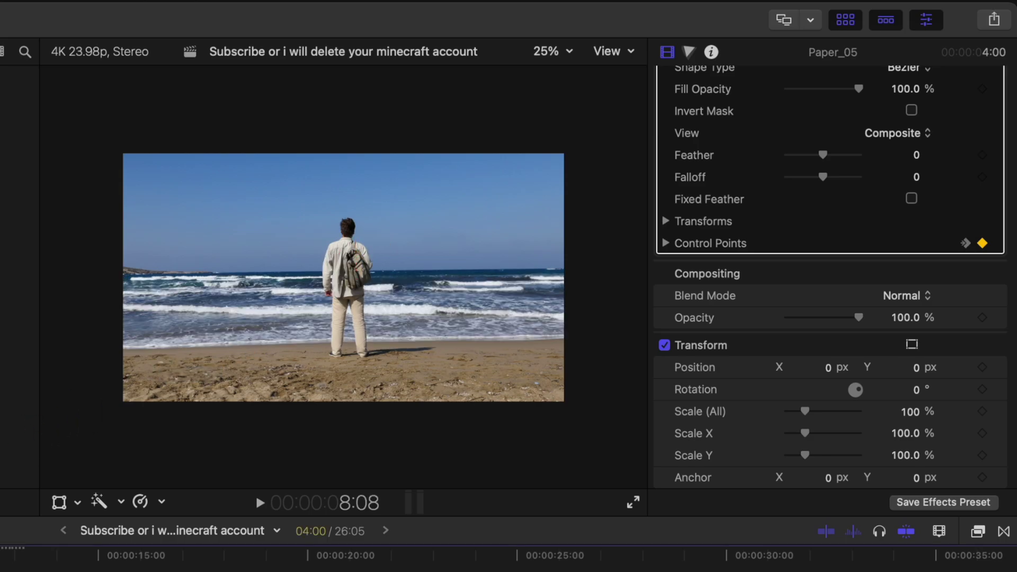
Play back the paper background's growth animation and apply the Strobe effect to the Paper_05 clip.
click(255, 494)
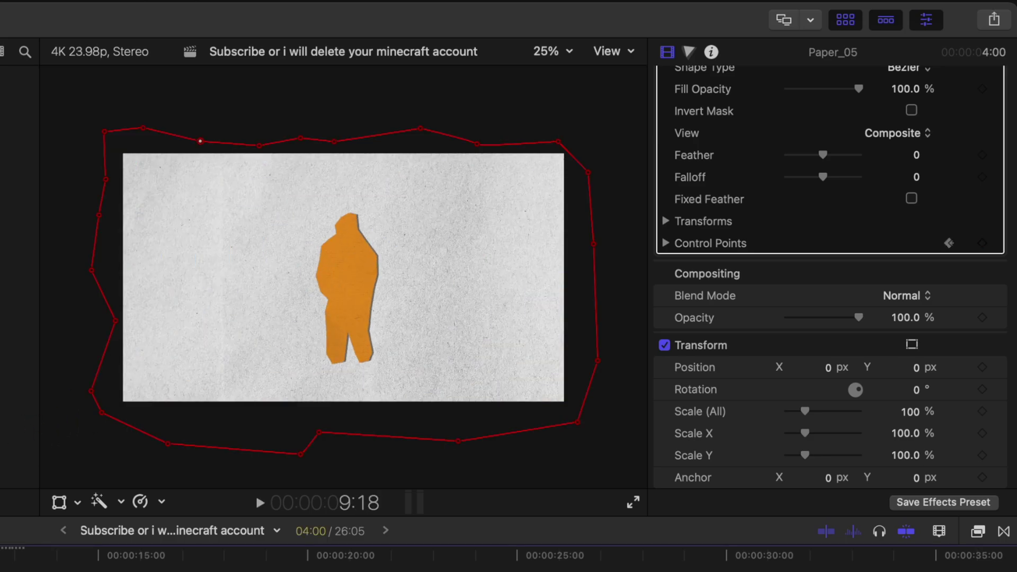
key(space)
key(space)
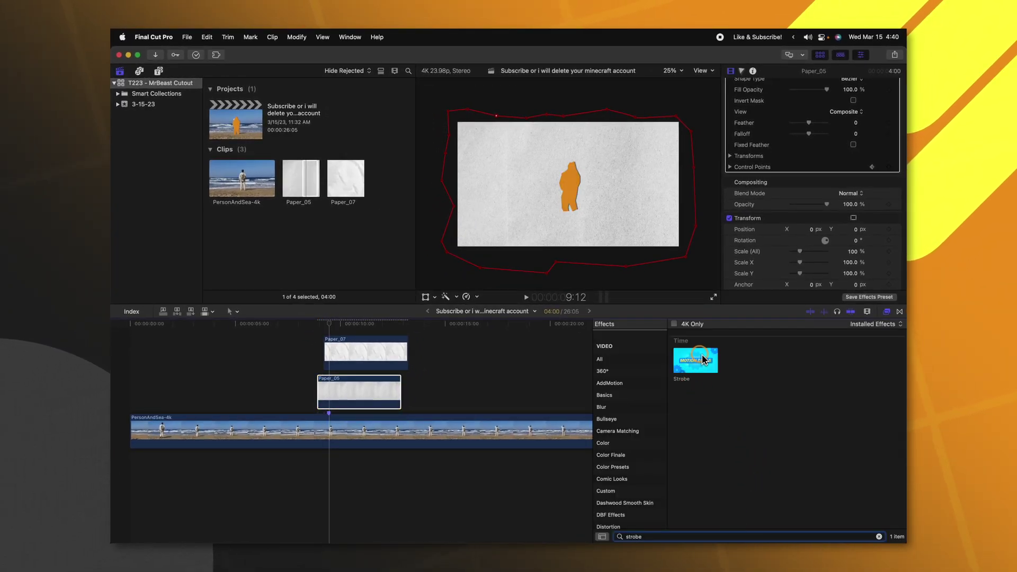
drag(704, 360, 358, 383)
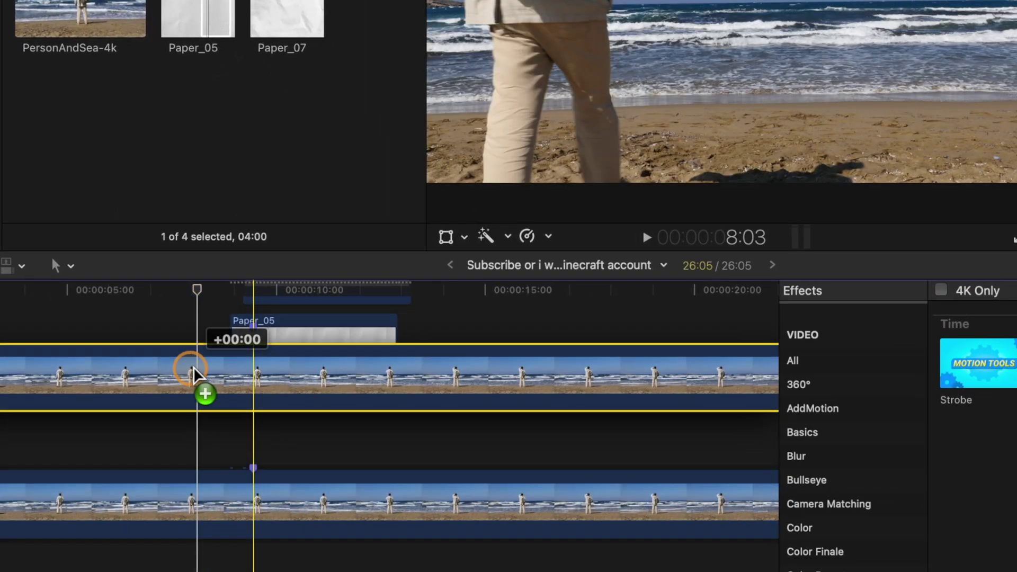
Copy the PersonAndSea-4k clip to a layer between Paper_05 and Paper_07 and trim its start to the beginning of Paper_05.
drag(193, 365, 188, 291)
scroll(187, 360, up, 2)
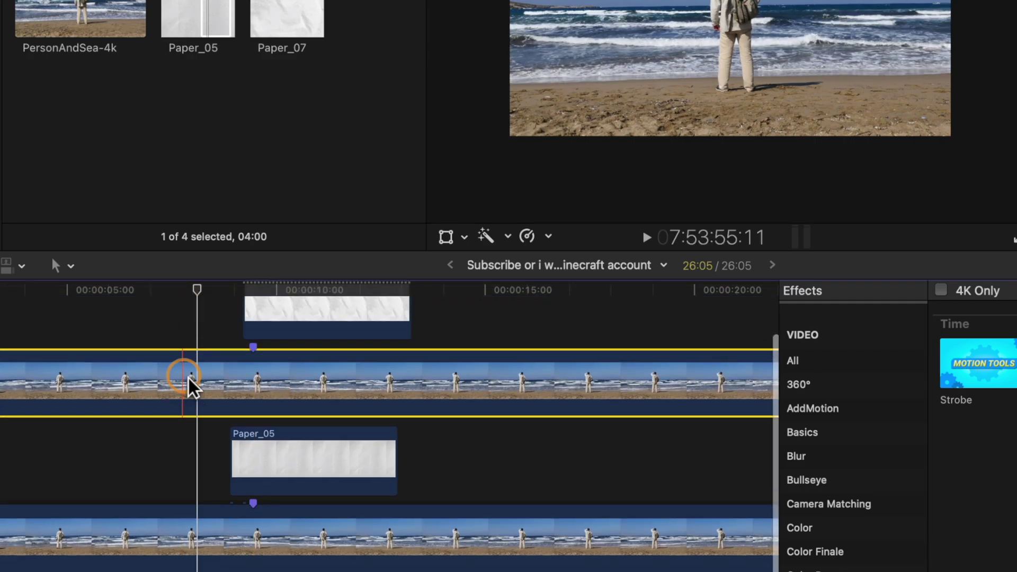
drag(0, 384, 240, 401)
click(236, 290)
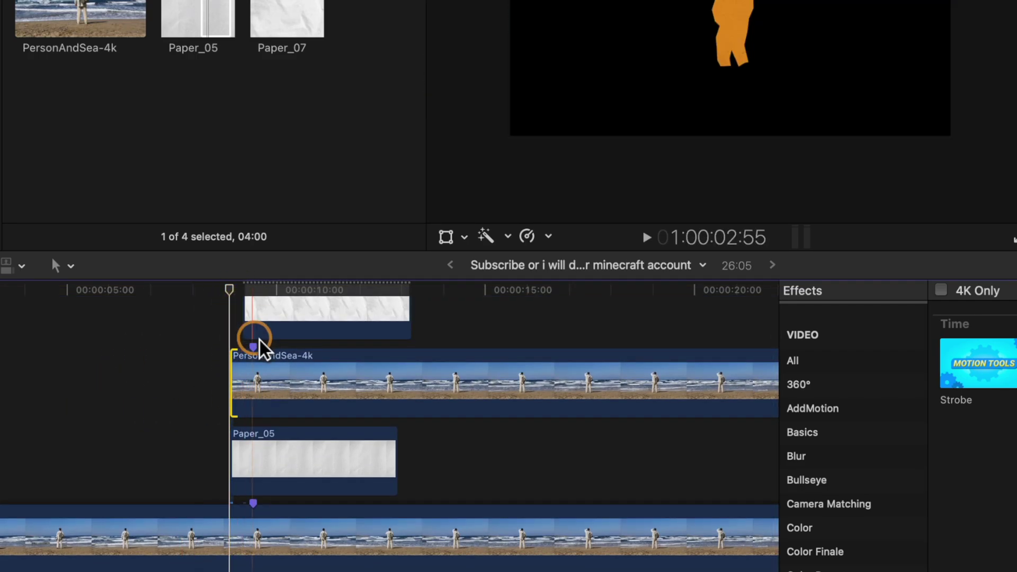
Trim the end of the copied PersonAndSea-4k clip to 9:21, where the orange cutout covers the man.
drag(253, 288, 276, 297)
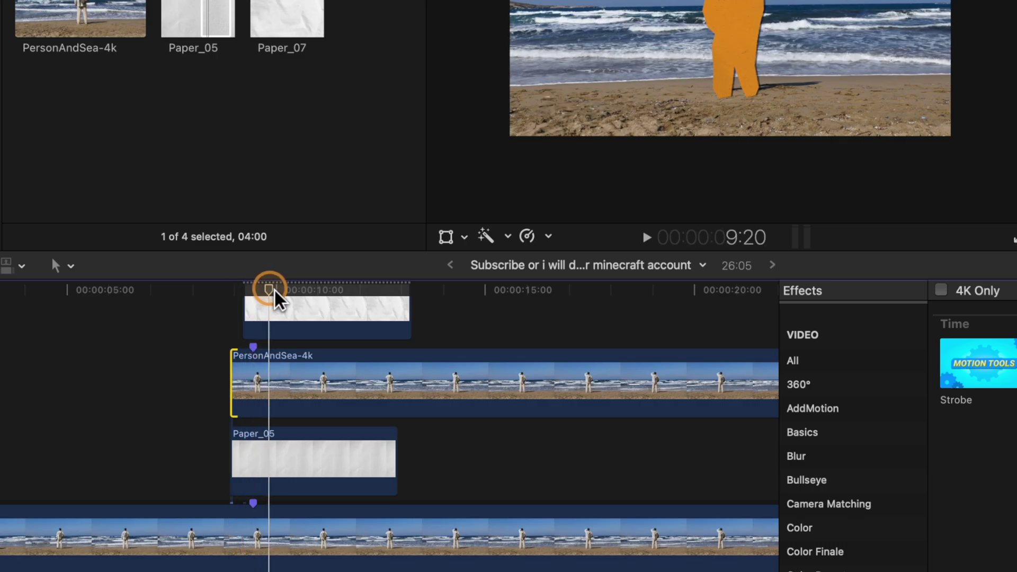
click(278, 378)
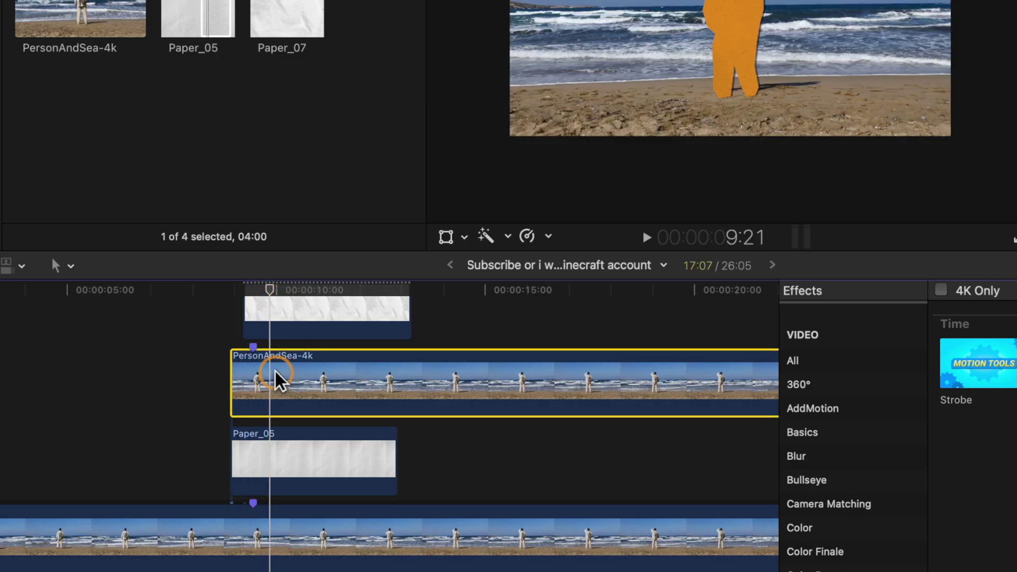
key(alt+bracketright)
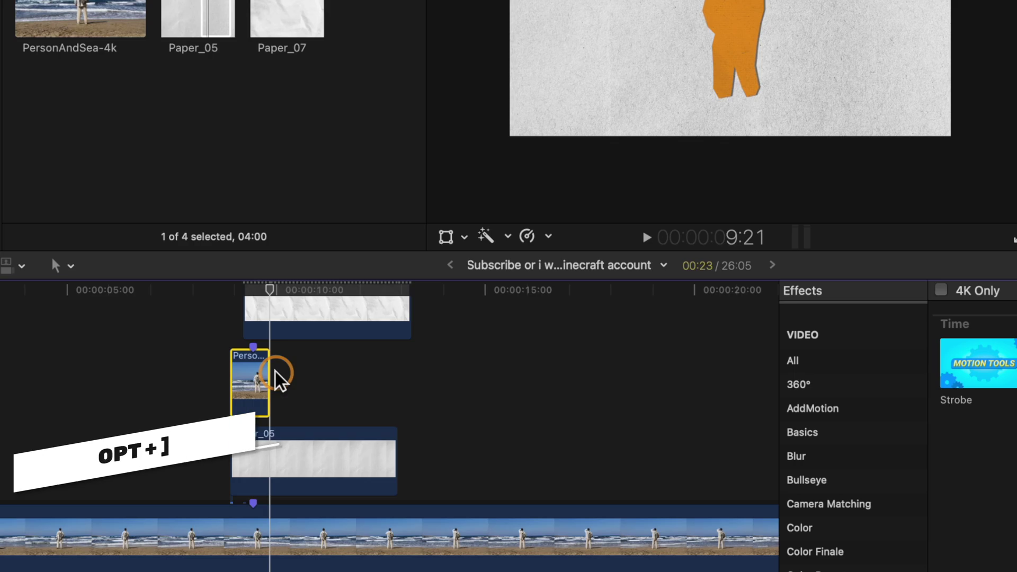
Find the Keyper effect and apply it to the short PersonAndSea-4k copy.
click(229, 289)
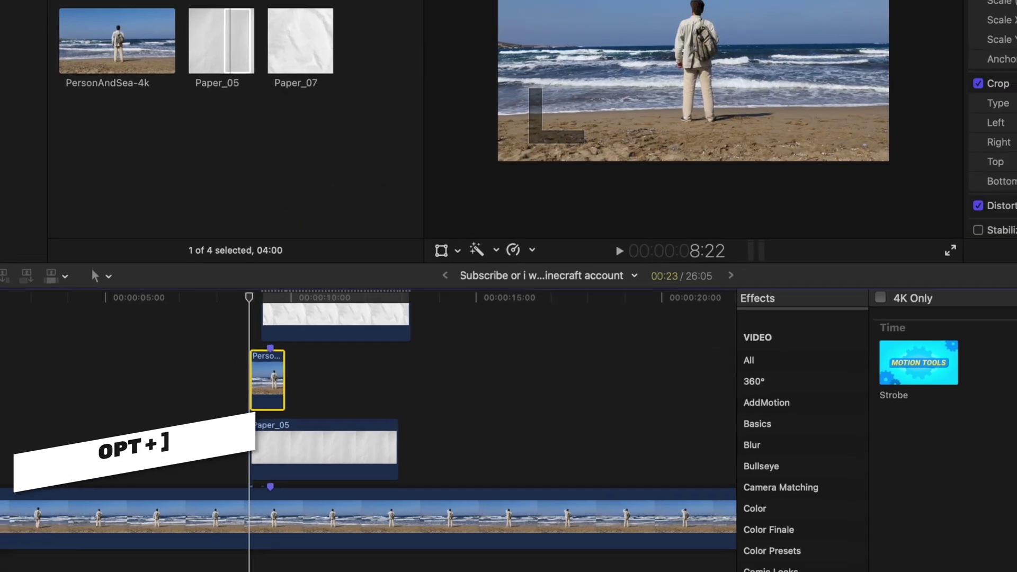
double_click(660, 537)
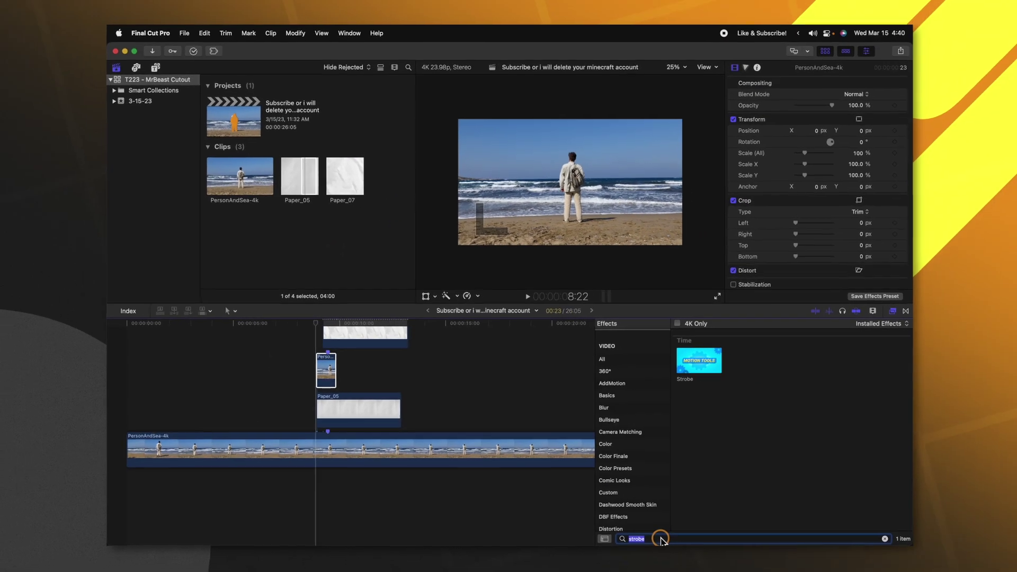
text(keyp)
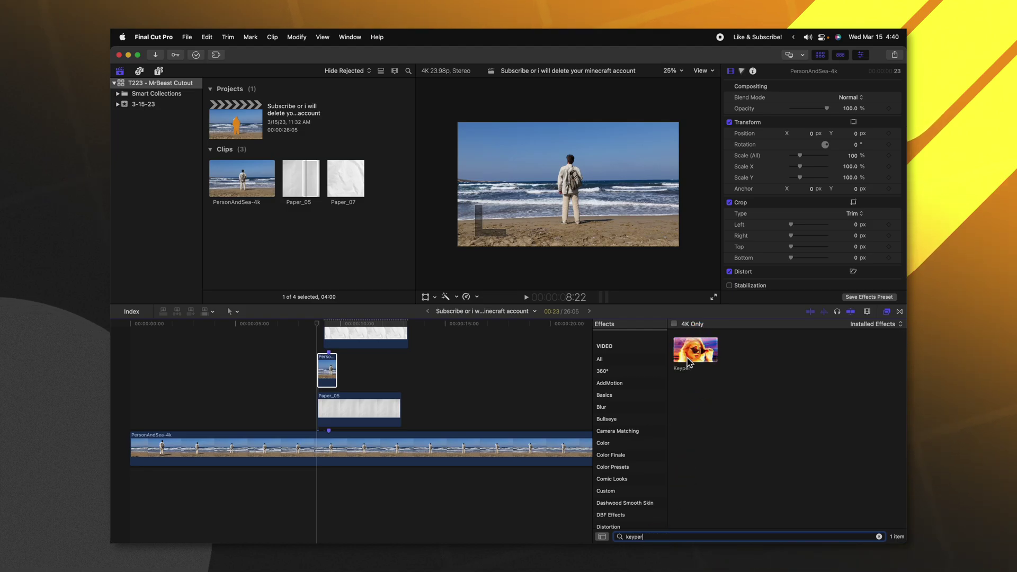
text(er)
drag(688, 363, 324, 365)
Set Keyper's Thicken to 10 while viewing the frame at 9:05, and play back the cutout reveal.
click(327, 318)
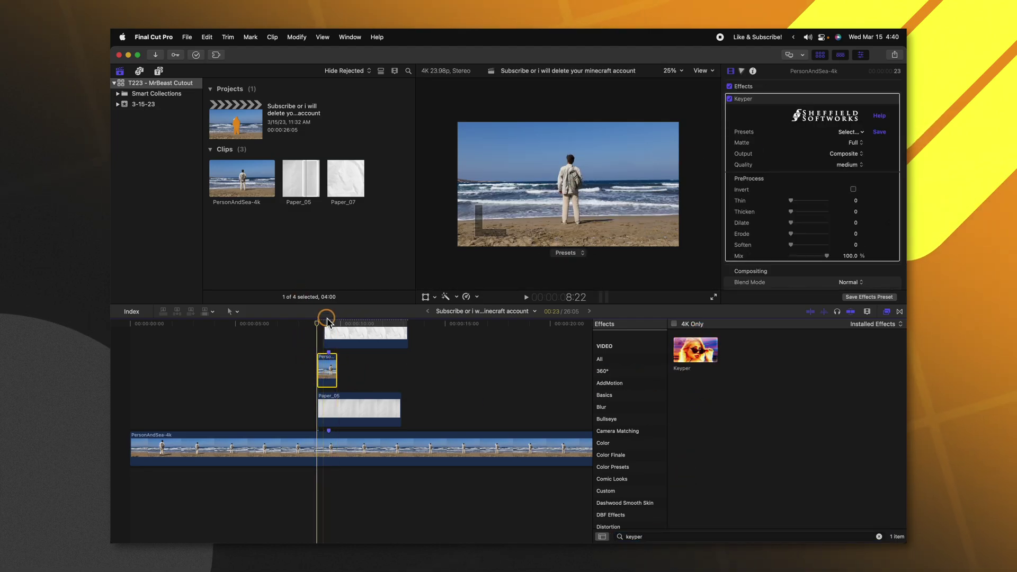
click(323, 323)
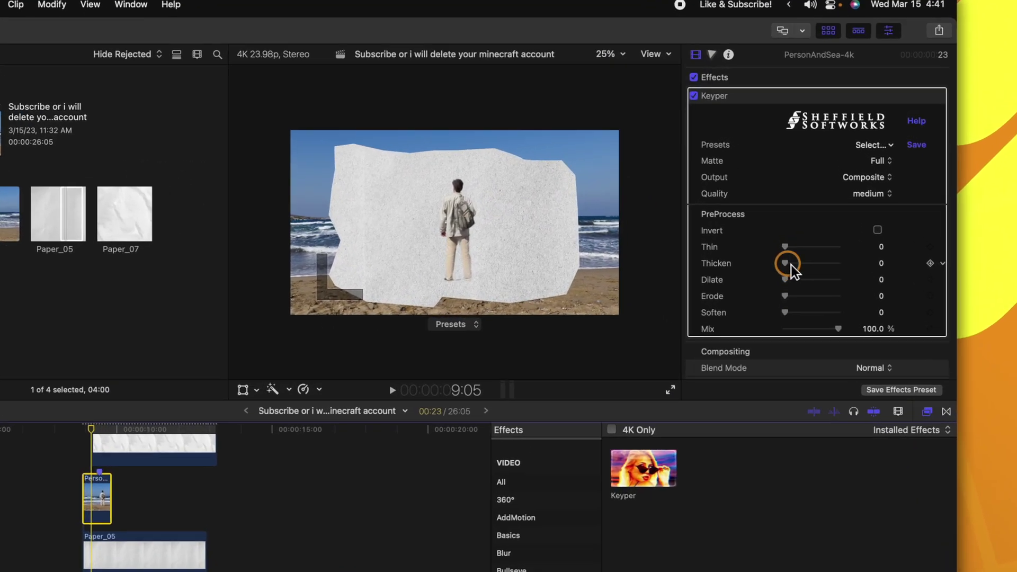
drag(790, 212, 828, 212)
drag(855, 317, 875, 316)
click(333, 217)
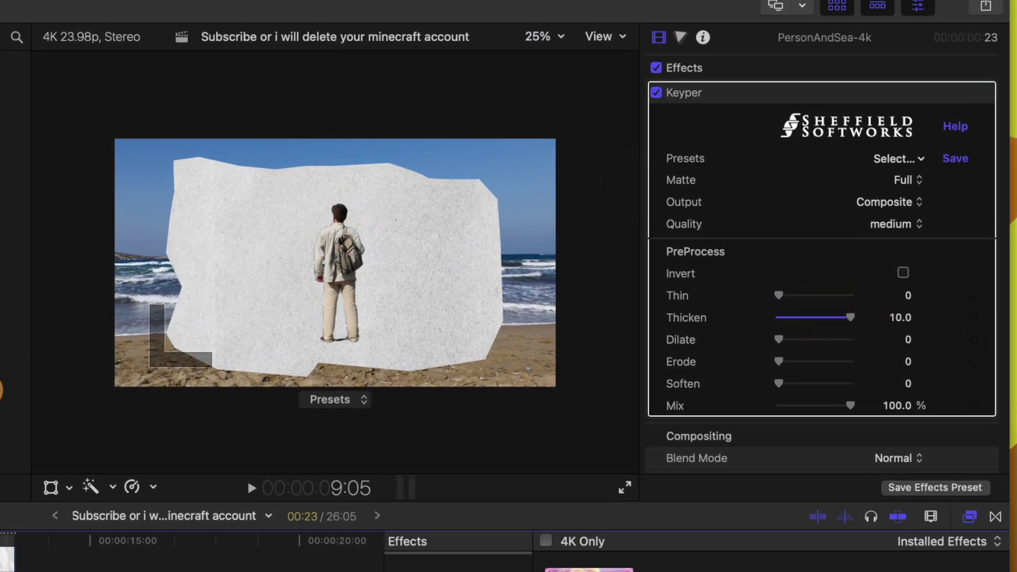
click(0, 541)
key(space)
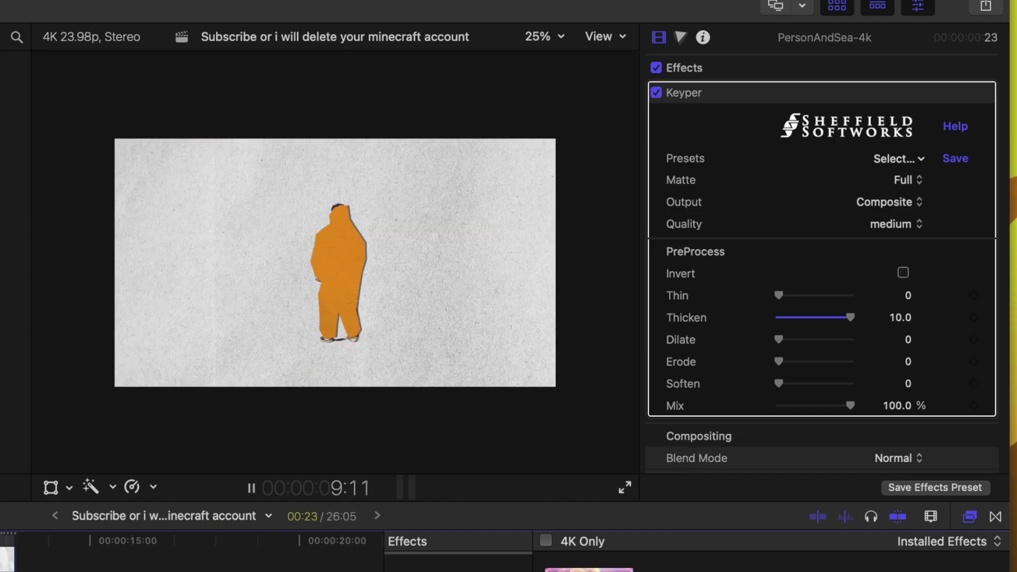
Stop playback, apply the Colorize effect to the Paper_05 clip and set its intensity to 100.
key(space)
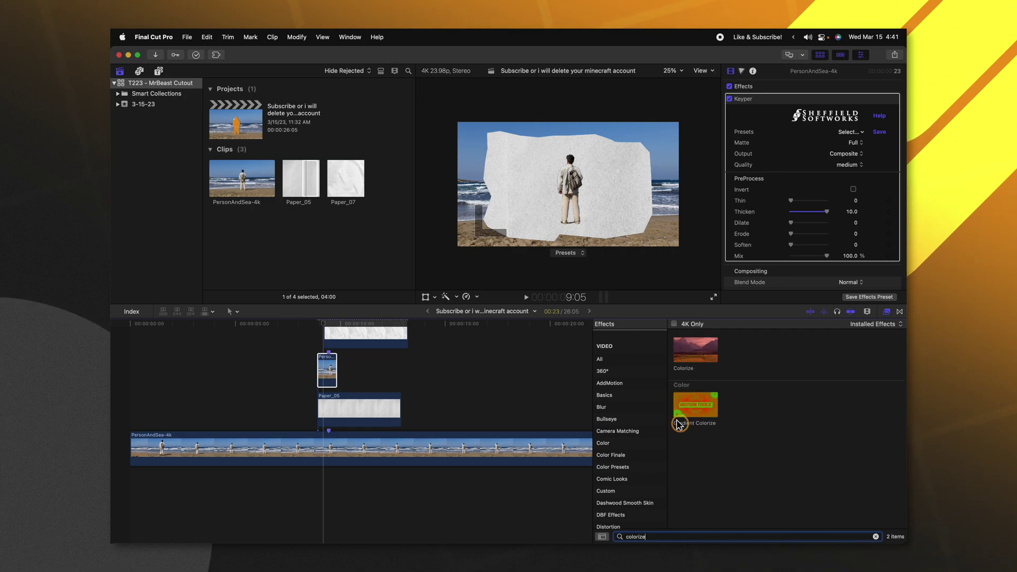
drag(689, 361, 359, 410)
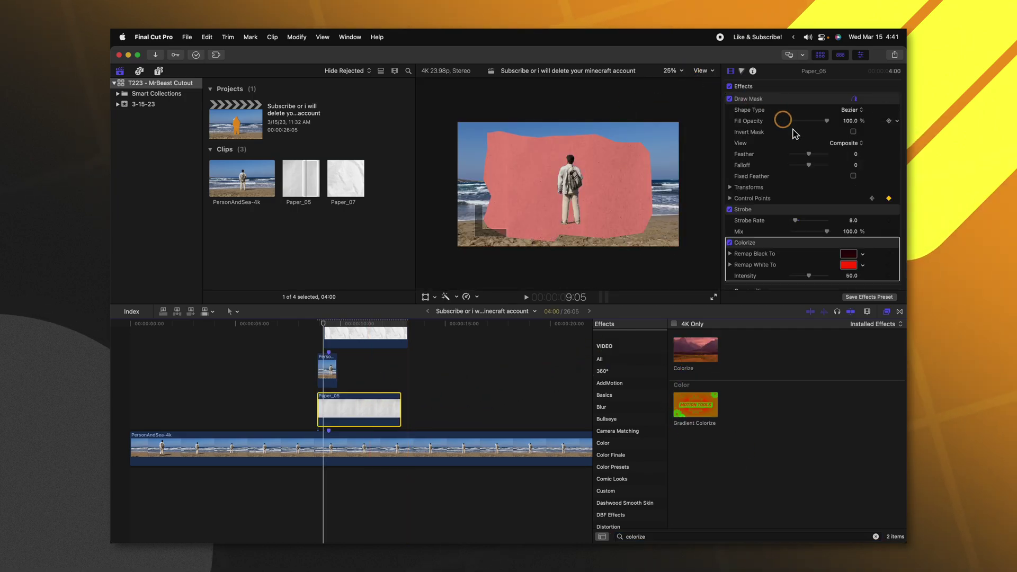
scroll(826, 176, down, 5)
drag(809, 135, 862, 136)
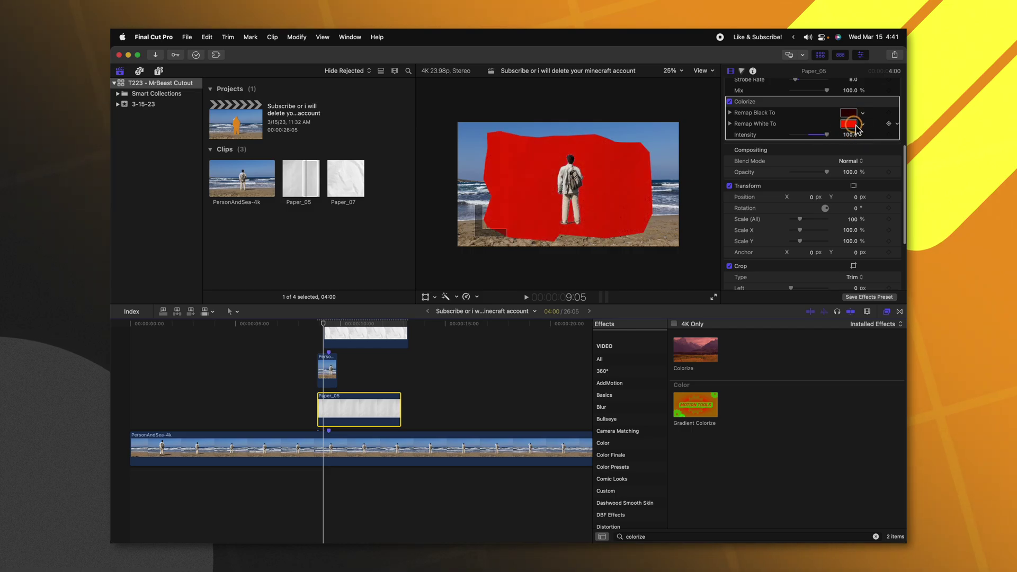
Remap Colorize's black to the saved Dark color and its white to the lighter teal, Teal Body, on Paper_05.
click(849, 112)
click(259, 359)
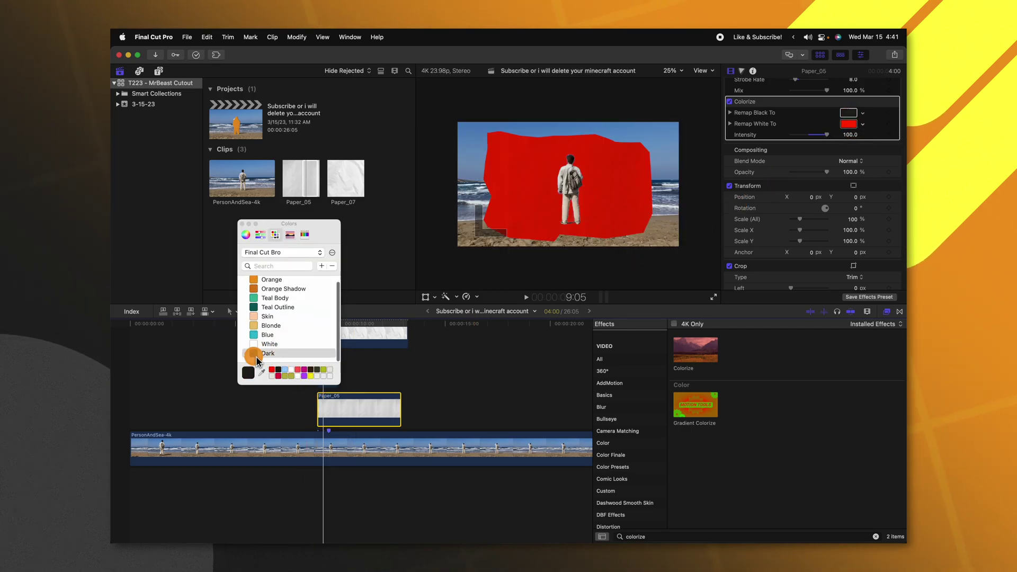
click(848, 123)
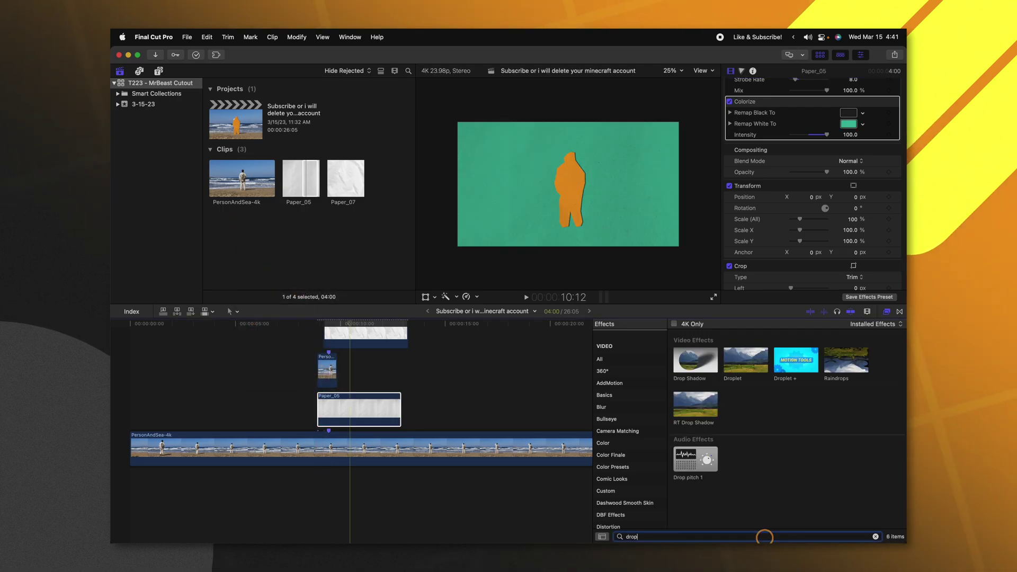
Apply Drop Shadow to Paper_05 and, viewing 9:02, offset the shadow to about X 0.01, Y -0.51 px, then play it back.
click(695, 382)
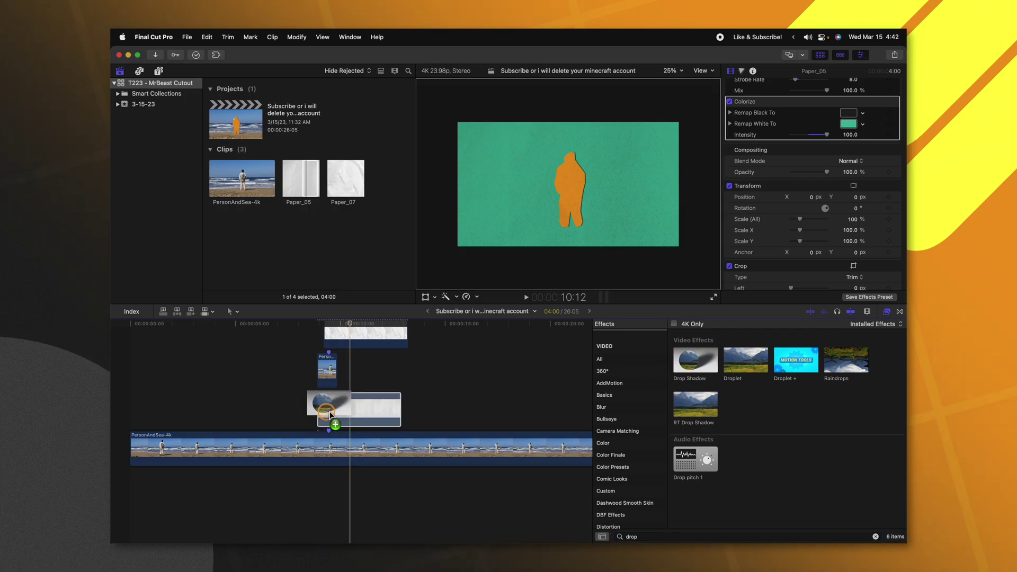
drag(329, 415, 330, 415)
click(318, 321)
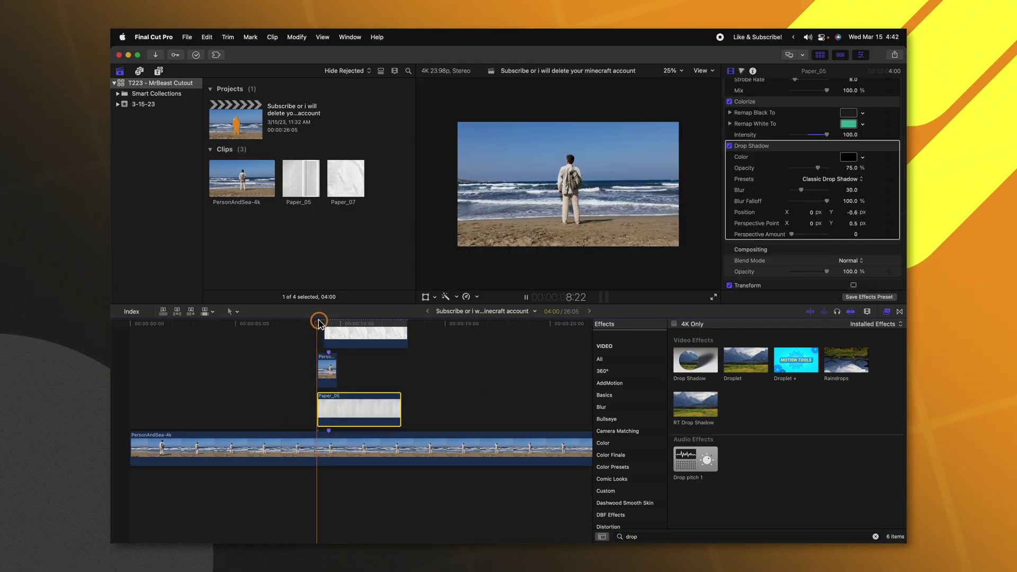
key(Right)
key(Right)
key(Right)
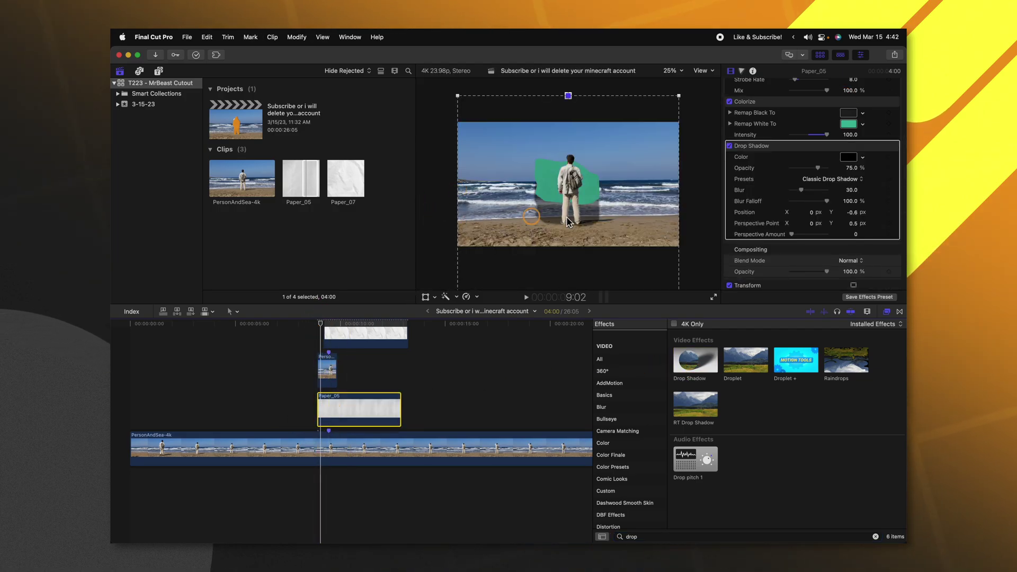
drag(577, 215, 577, 197)
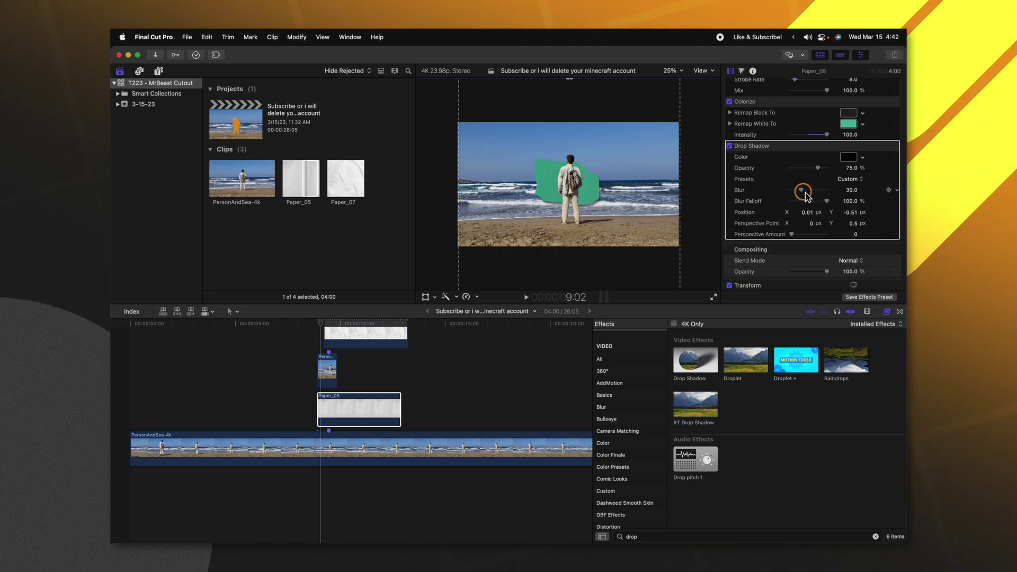
key(space)
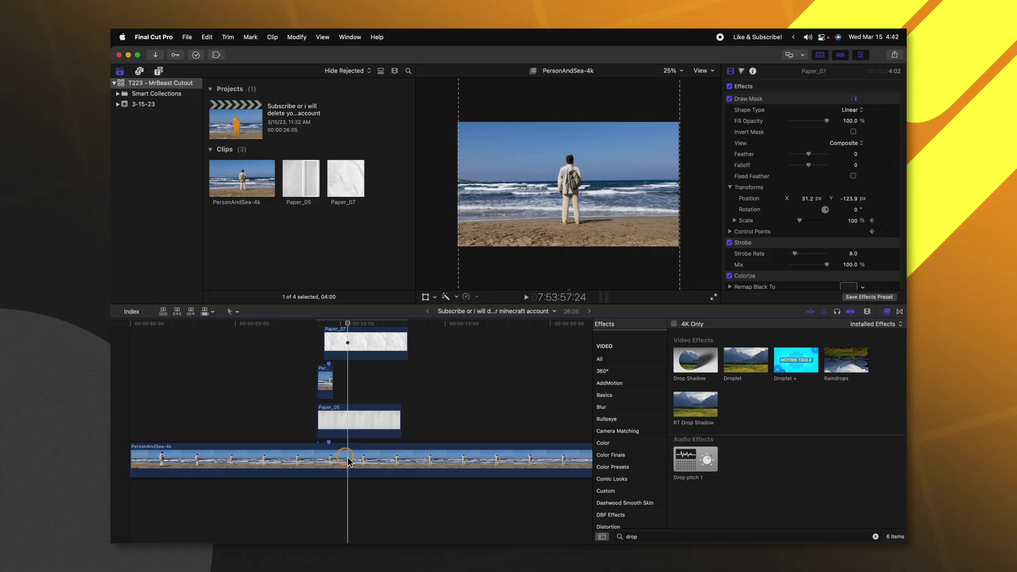
Split the main PersonAndSea-4k clip at 10:09 and delete the part after the cut.
key(super+b)
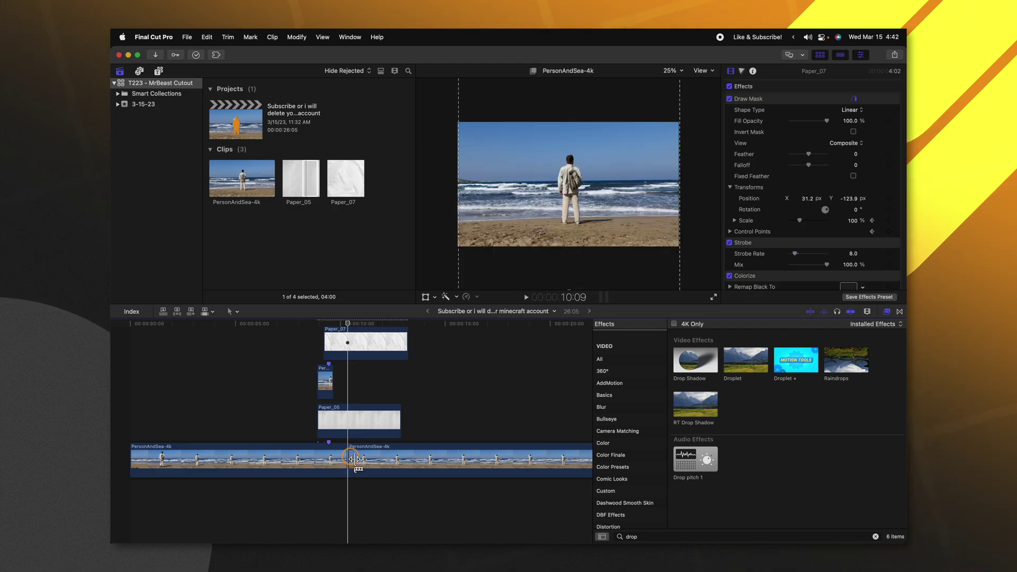
key(Delete)
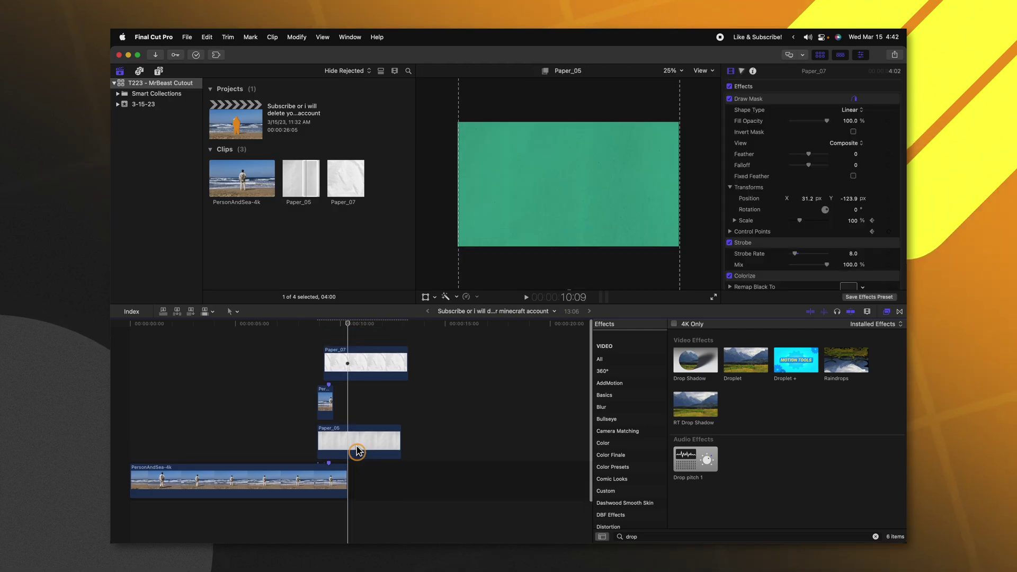
Keyframe Paper_05's position from centered at 10:09 to vertically below the frame at 10:23.
click(346, 439)
click(347, 443)
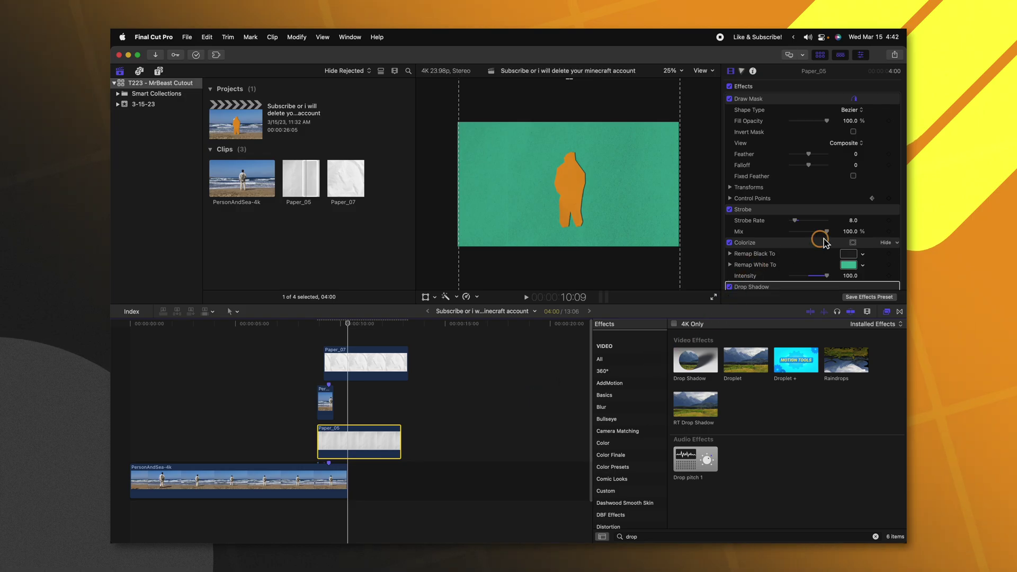
scroll(823, 242, down, 10)
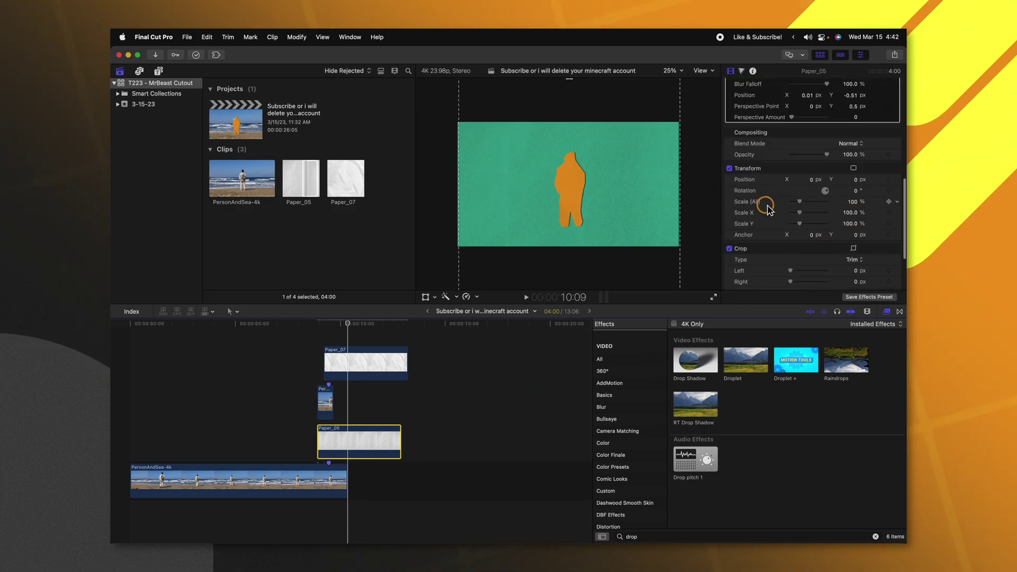
click(889, 179)
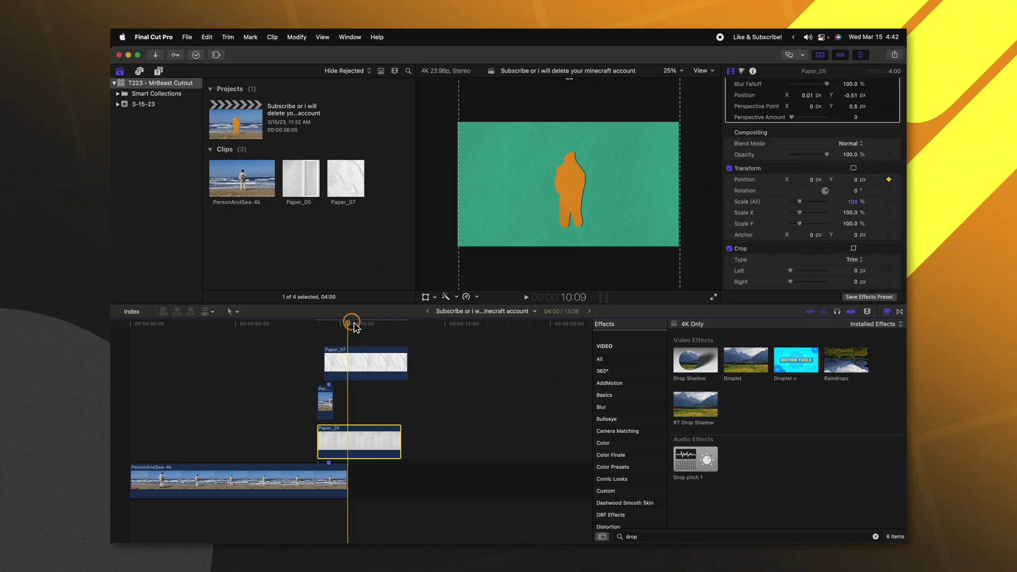
drag(348, 323, 364, 324)
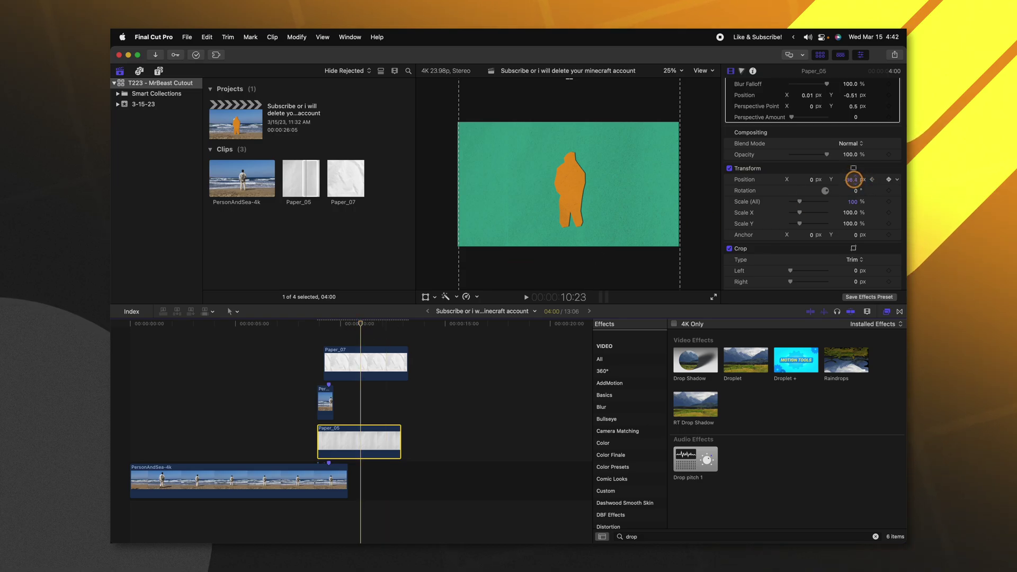
drag(853, 179, 854, 179)
Keyframe Paper_07's position from centered at 10:09 to about Y -1747.2 px at 10:21, and play back the animation.
click(347, 363)
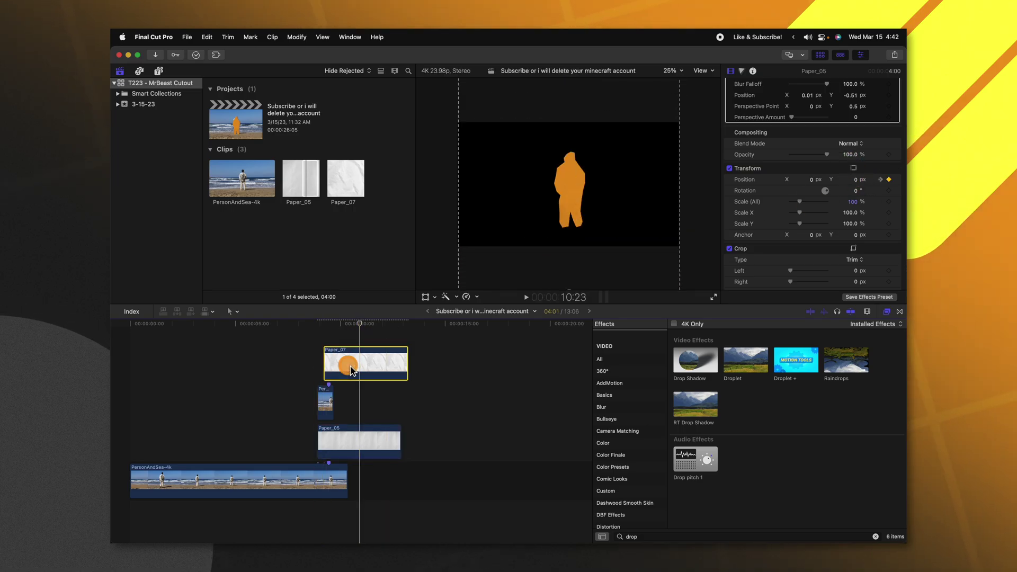
click(362, 322)
click(350, 323)
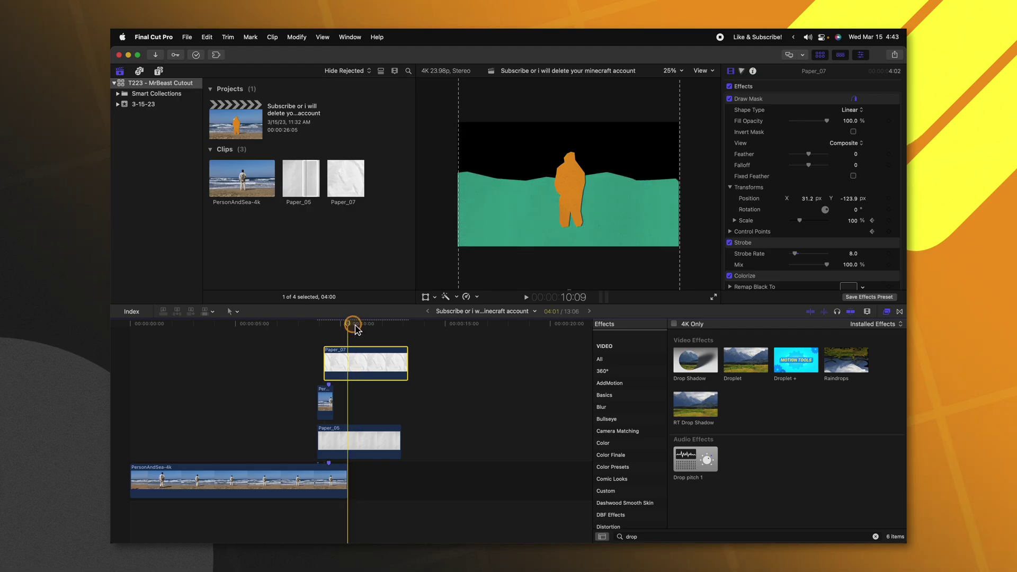
scroll(810, 185, down, 5)
click(889, 162)
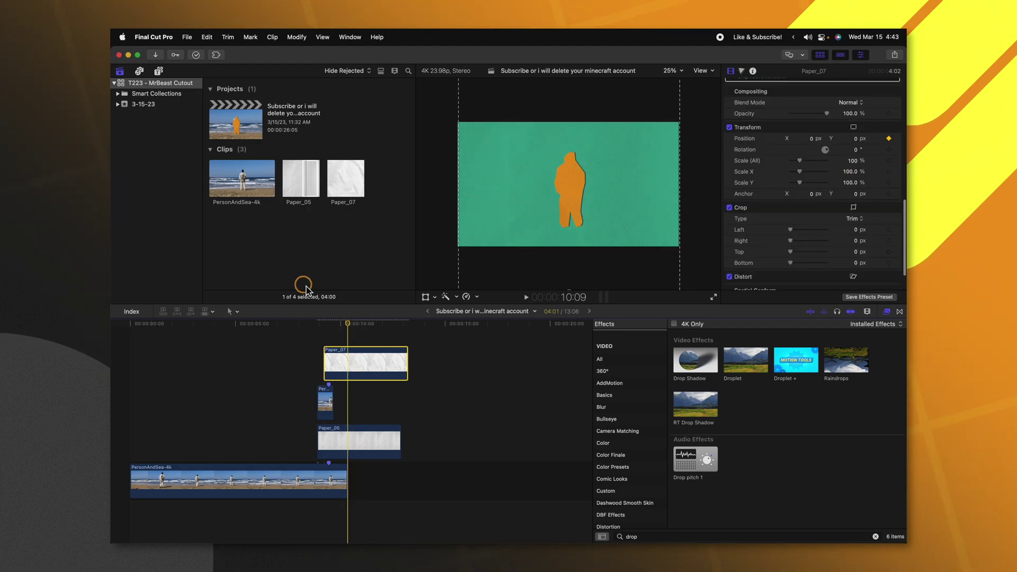
drag(348, 324, 358, 324)
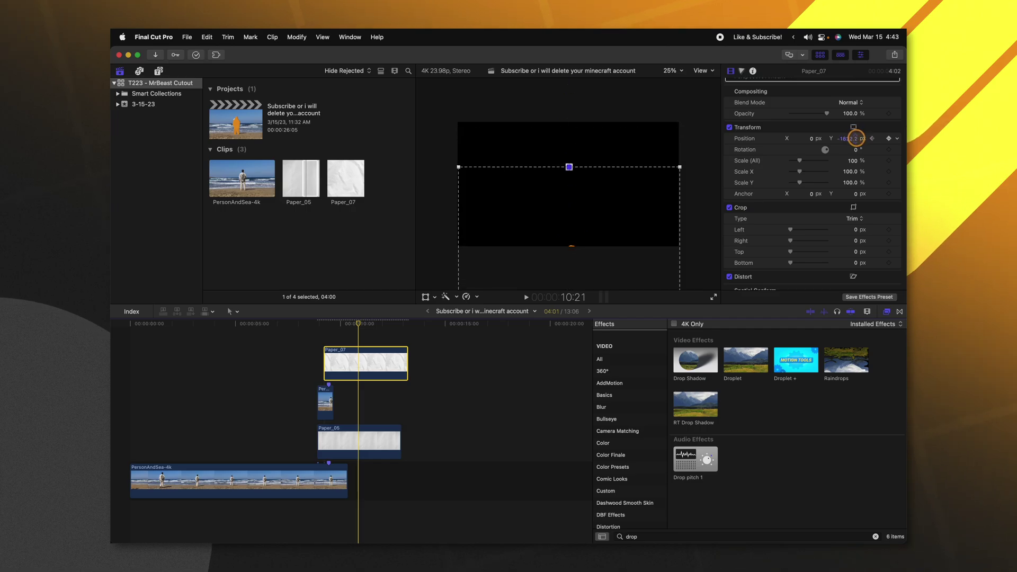
click(240, 404)
key(space)
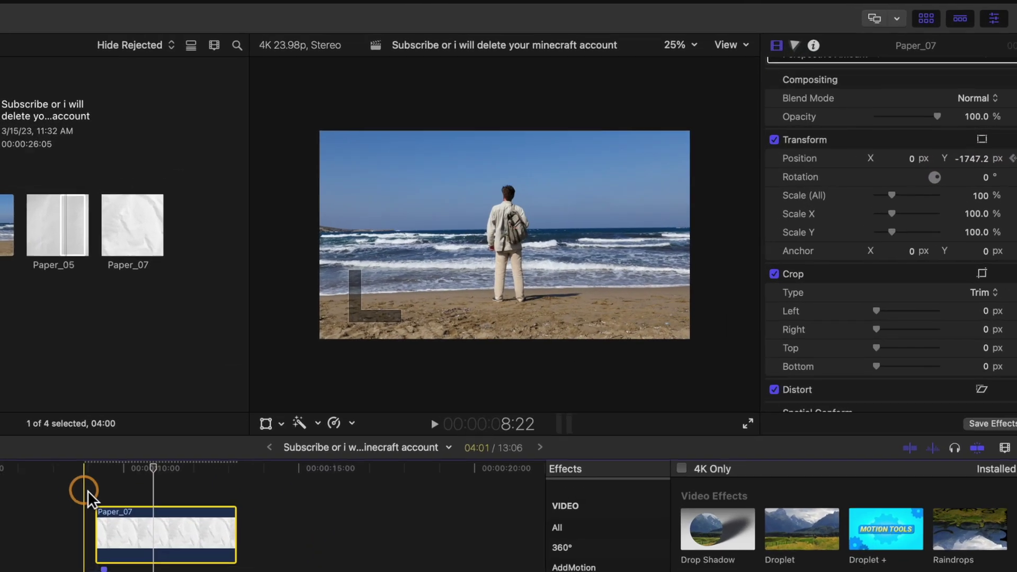